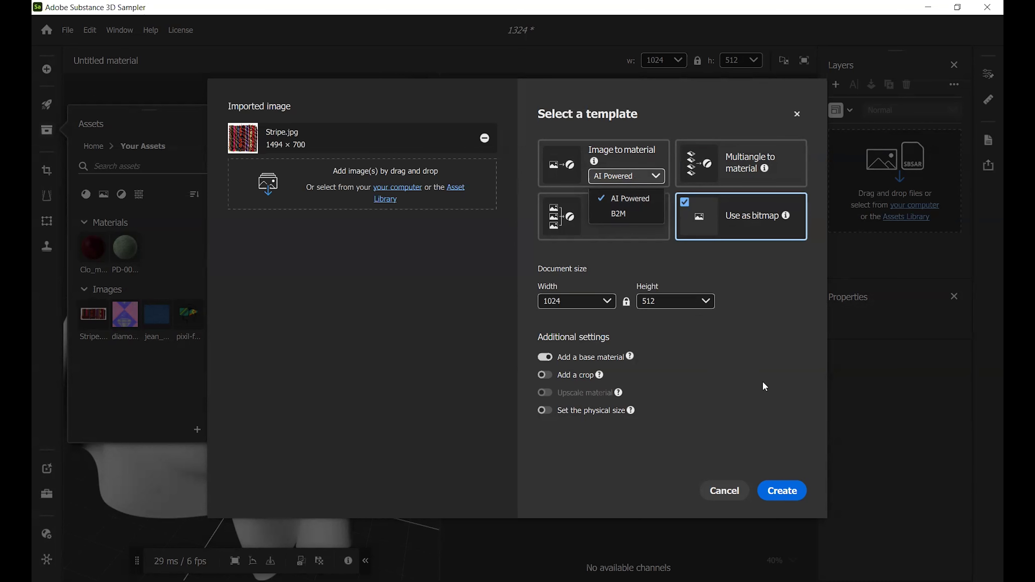
Step: Create a material from Stripe.jpg with the AI Powered Image to Material template and turn off tiling in the 2D view
left_click(624, 163)
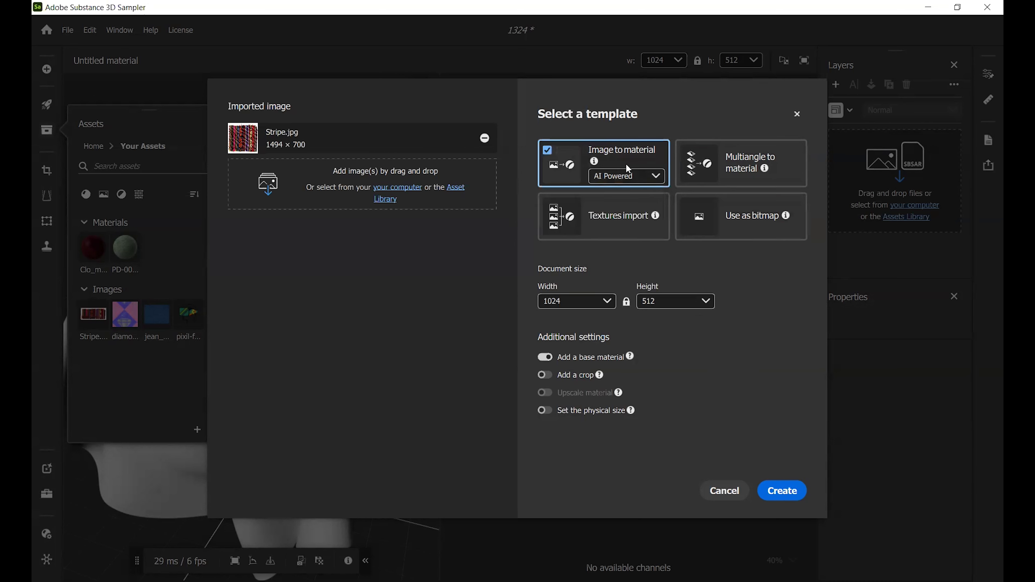
left_click(777, 491)
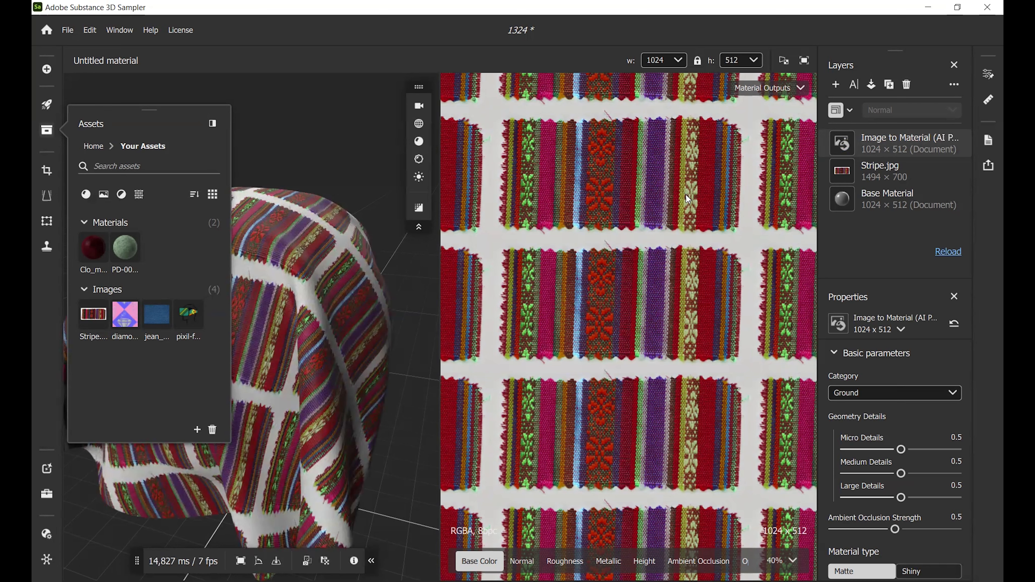
key("t")
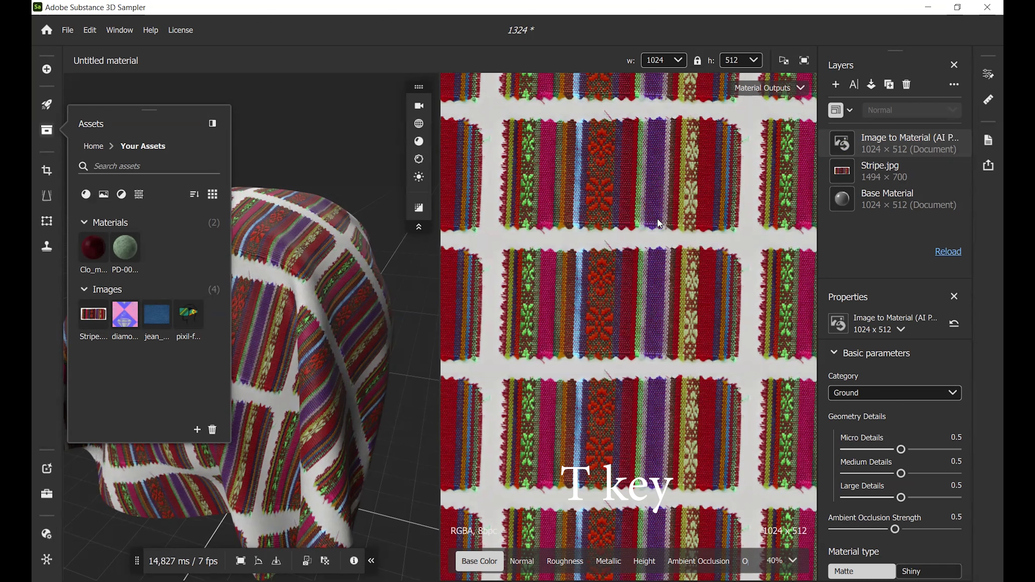
key("t")
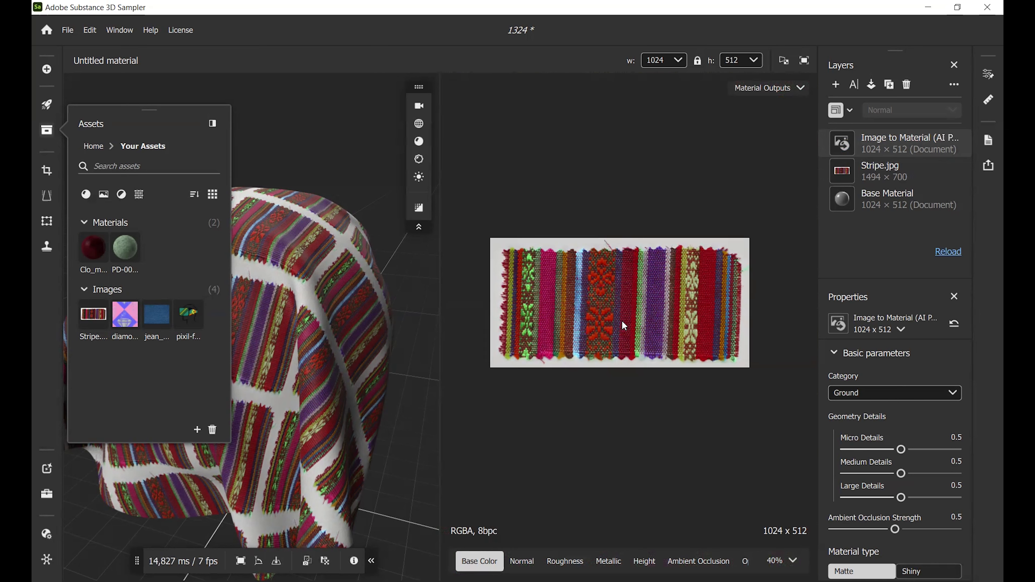
Step: Add a Clone Stamp layer and paint sampled weave from the orange stripe area over the fabric's frayed upper-right corner
scroll(622, 320, "up", 2)
scroll(622, 320, "down", 1)
scroll(622, 321, "up", 1)
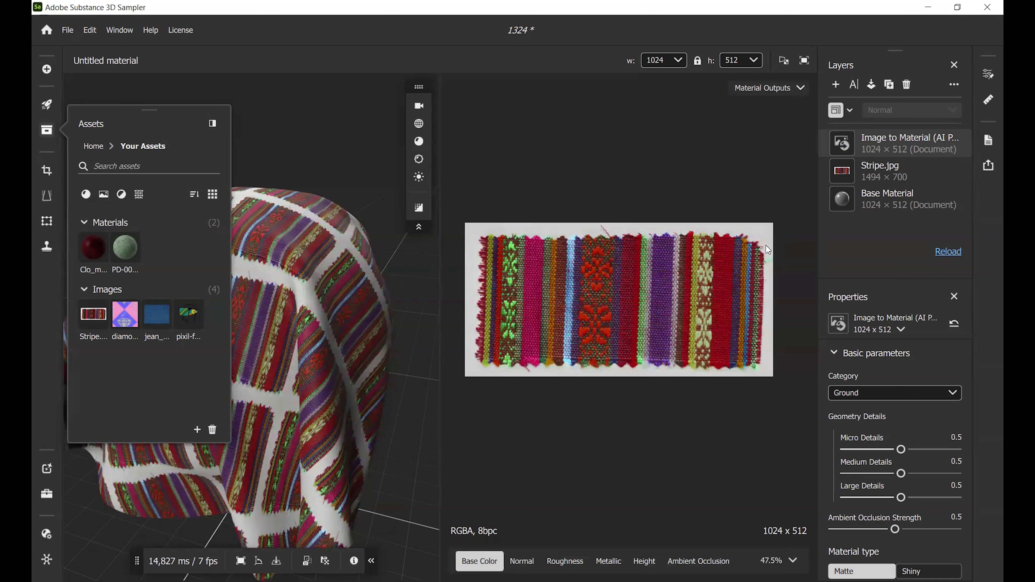
scroll(769, 246, "up", 5)
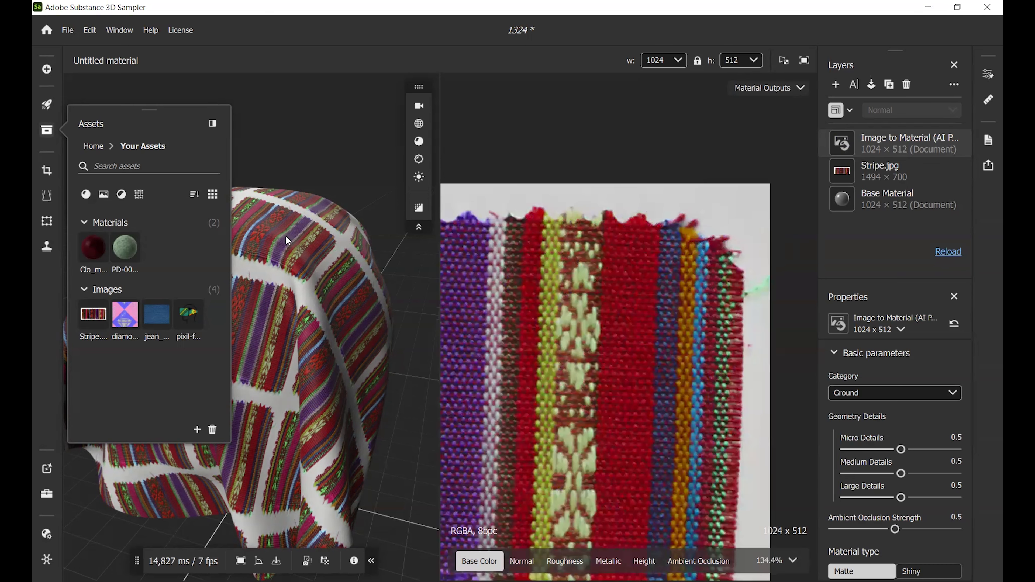
left_click(47, 246)
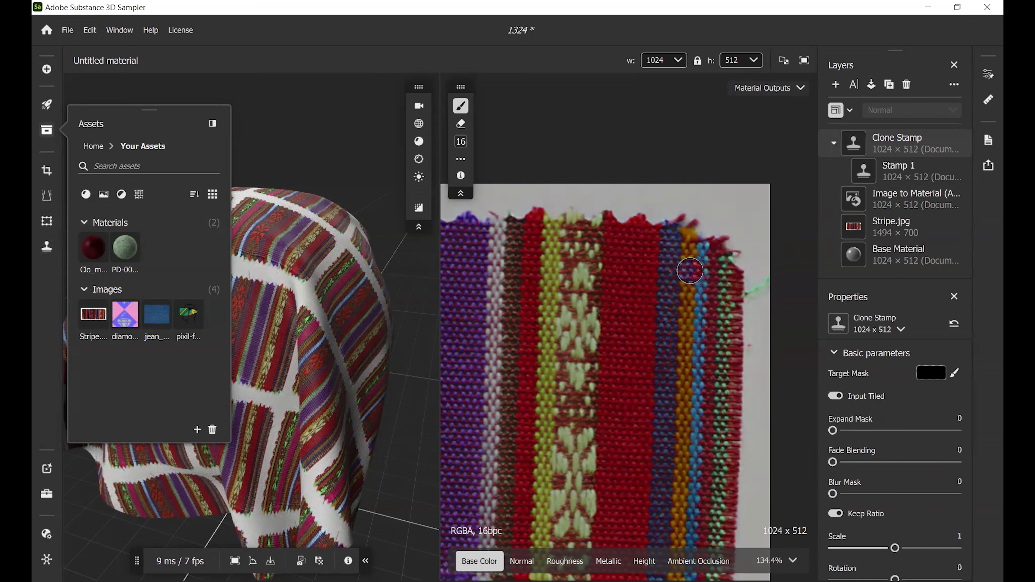
left_click(689, 271, "alt")
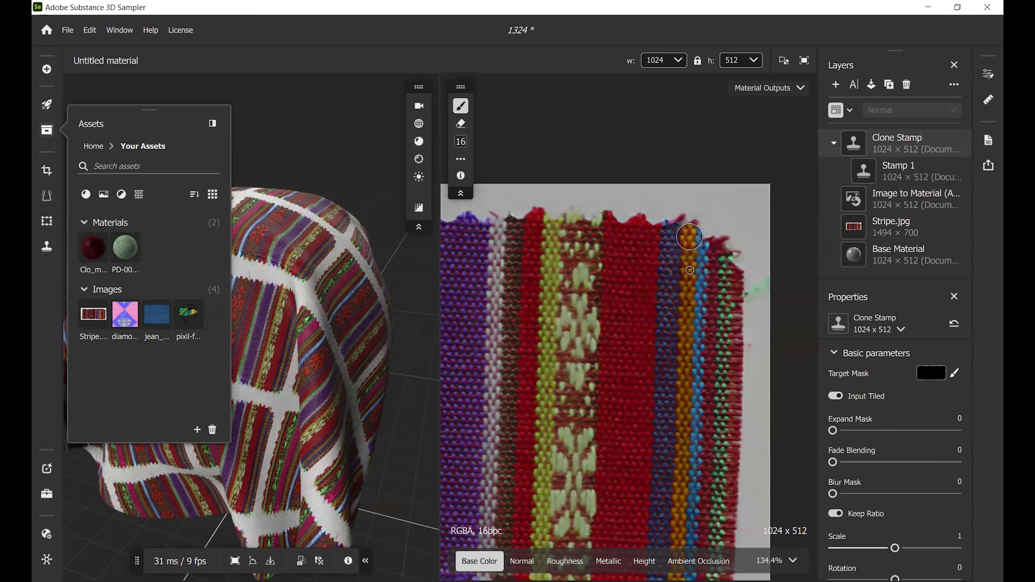
mouse_move(687, 237)
left_mouse_down()
mouse_move(727, 237)
mouse_move(725, 265)
mouse_move(732, 237)
mouse_move(733, 265)
mouse_move(721, 238)
mouse_move(668, 237)
left_mouse_up()
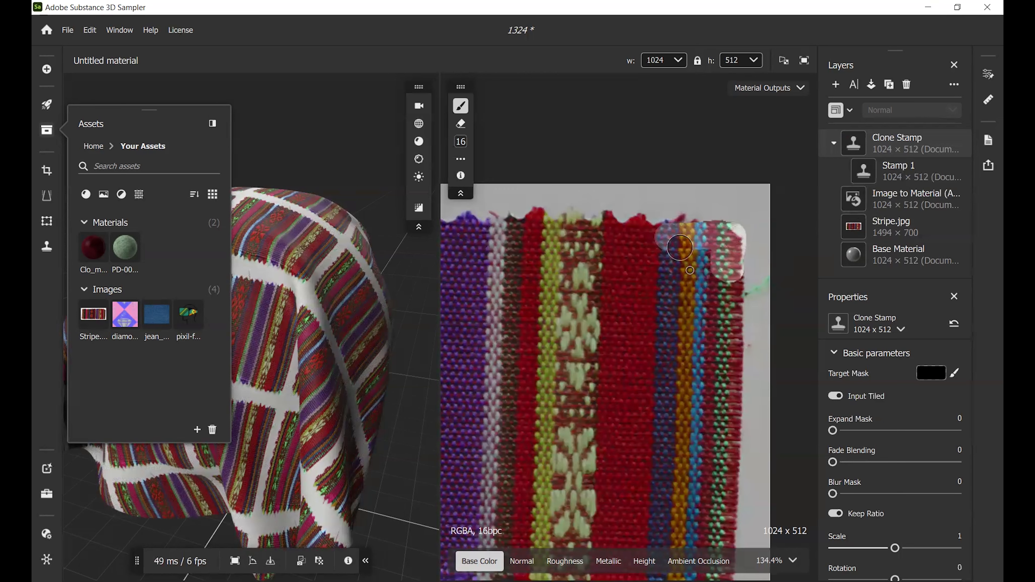
Step: Set the clone stamp's Expand Mask to 0.27, Fade Blending to 0.181 and Blur Mask to 0.225
scroll(763, 293, "down", 5)
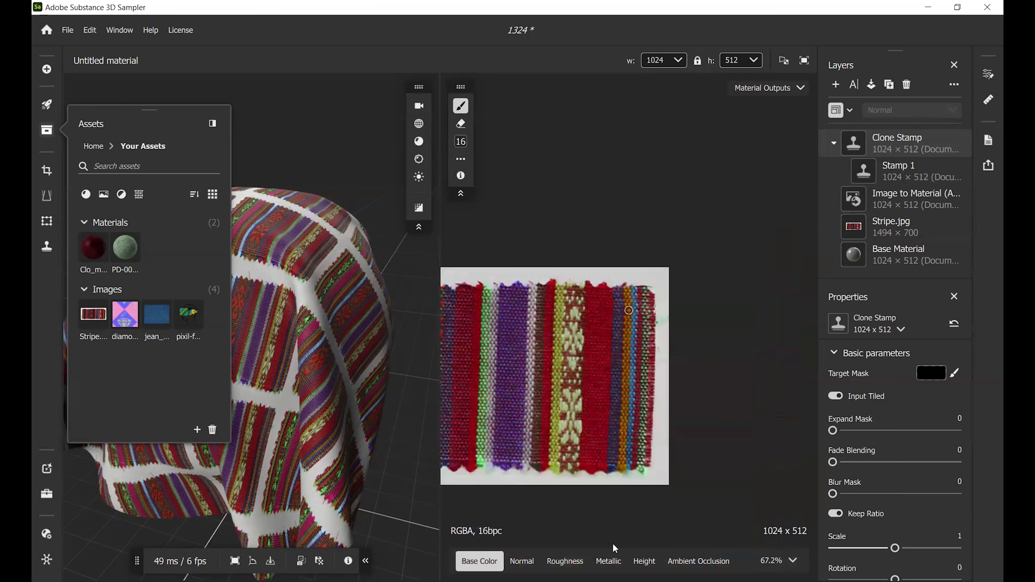
scroll(658, 312, "up", 1)
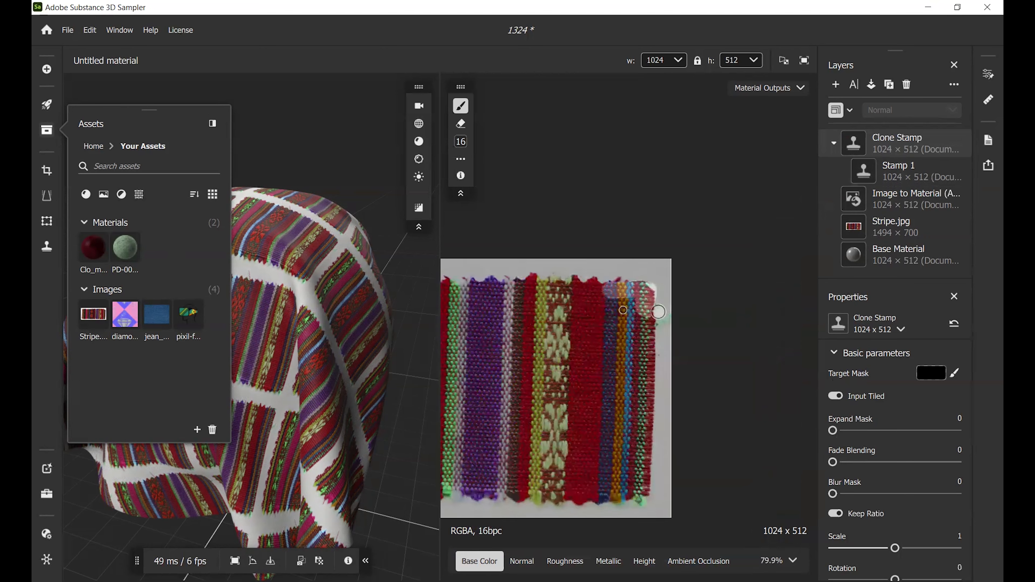
scroll(658, 311, "up", 3)
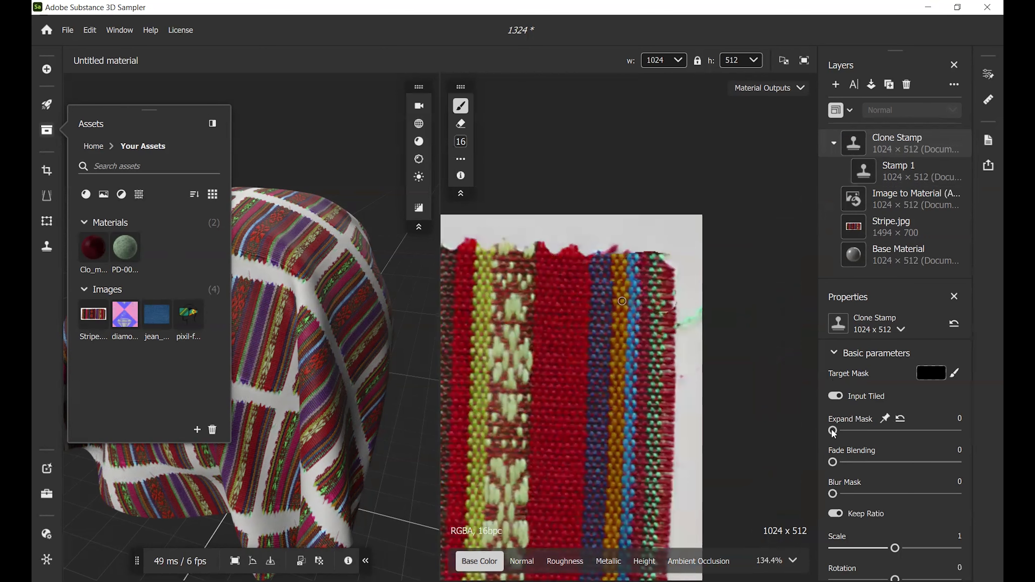
left_click_drag(833, 431, 858, 462)
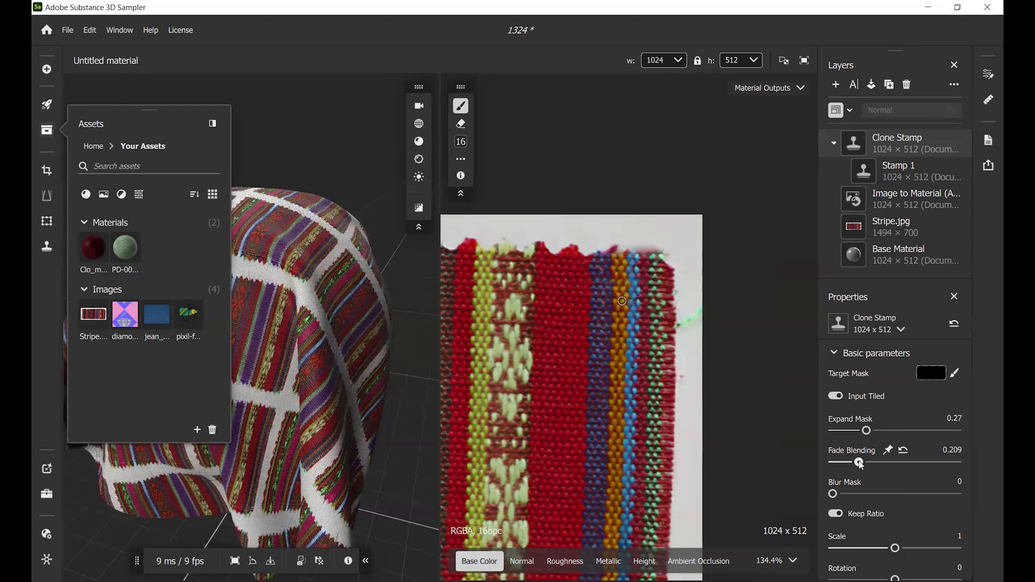
left_click_drag(858, 461, 860, 494)
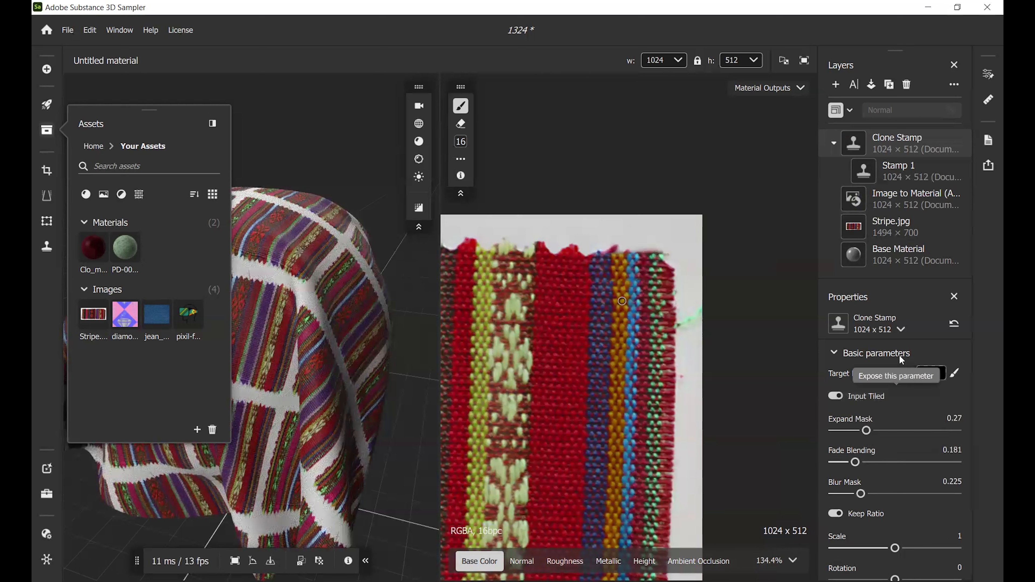
Step: Try out the clone stamp's Scale and Rotation and reset both to their default values
scroll(949, 472, "down", 3)
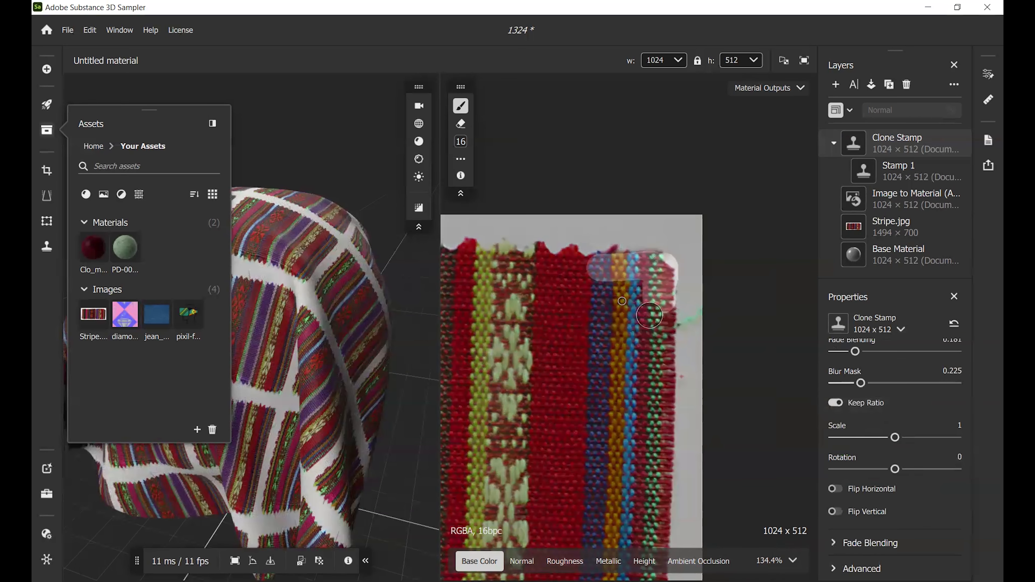
mouse_move(895, 439)
left_mouse_down()
mouse_move(872, 441)
mouse_move(907, 443)
mouse_move(896, 442)
left_mouse_up()
left_click(872, 428)
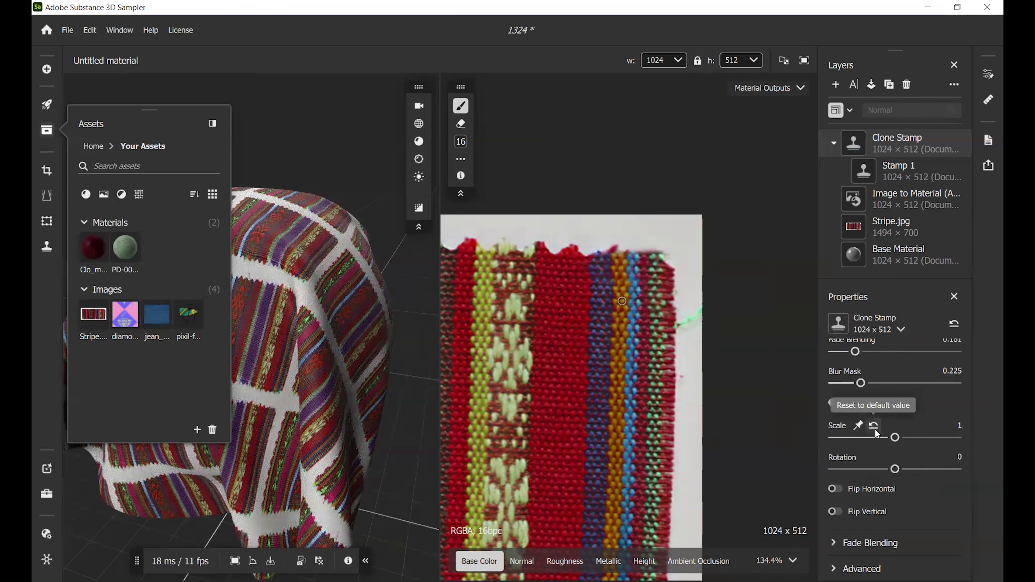
left_click_drag(895, 470, 888, 469)
left_click(884, 460)
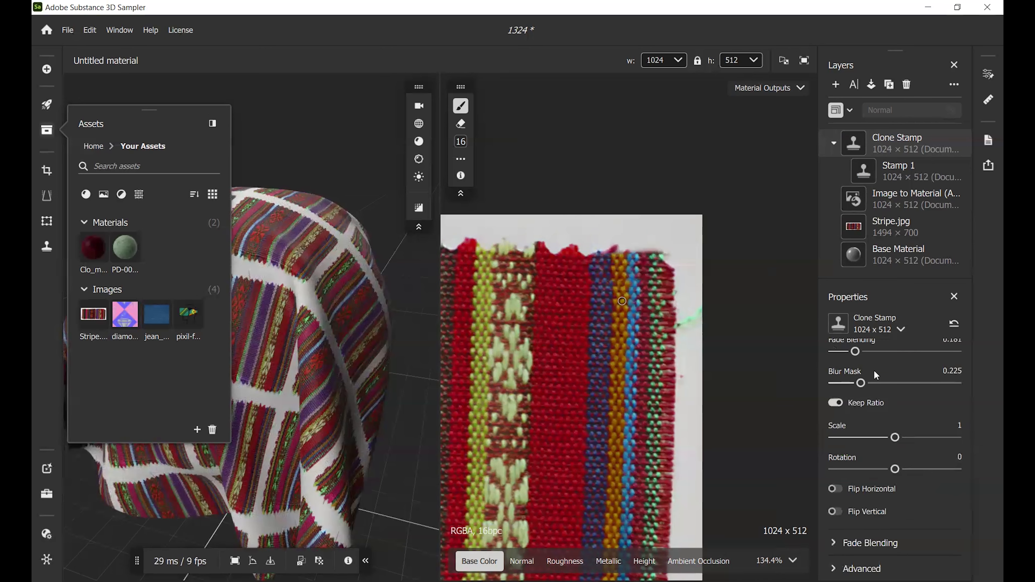
Step: Add a Crop layer above the Clone Stamp layer
scroll(570, 367, "down", 5)
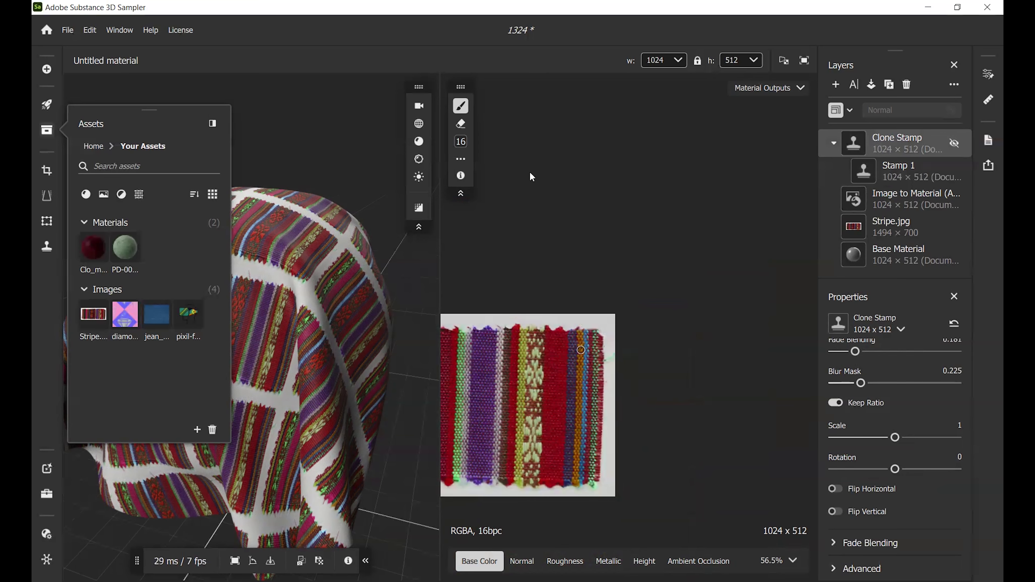
left_click(47, 171)
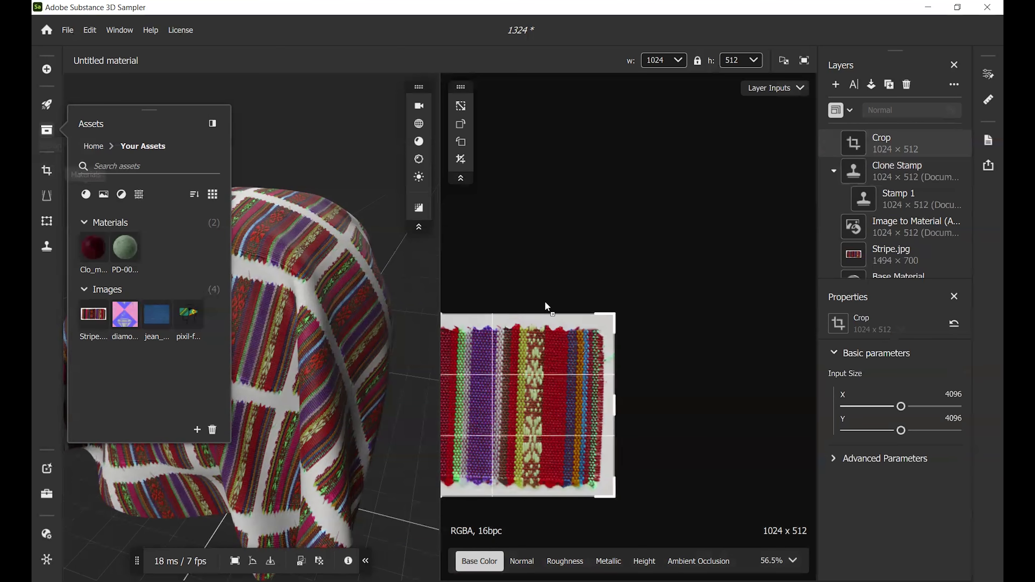
Step: Try moving and rotating the crop frame over the fabric image, and undo both changes
left_click_drag(595, 323, 654, 309)
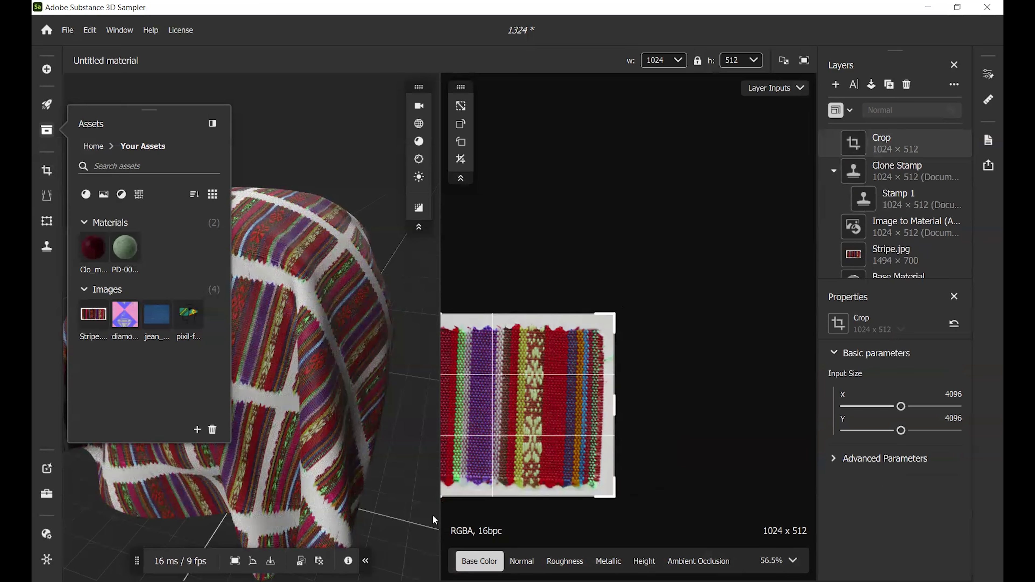
left_click_drag(441, 517, 382, 516)
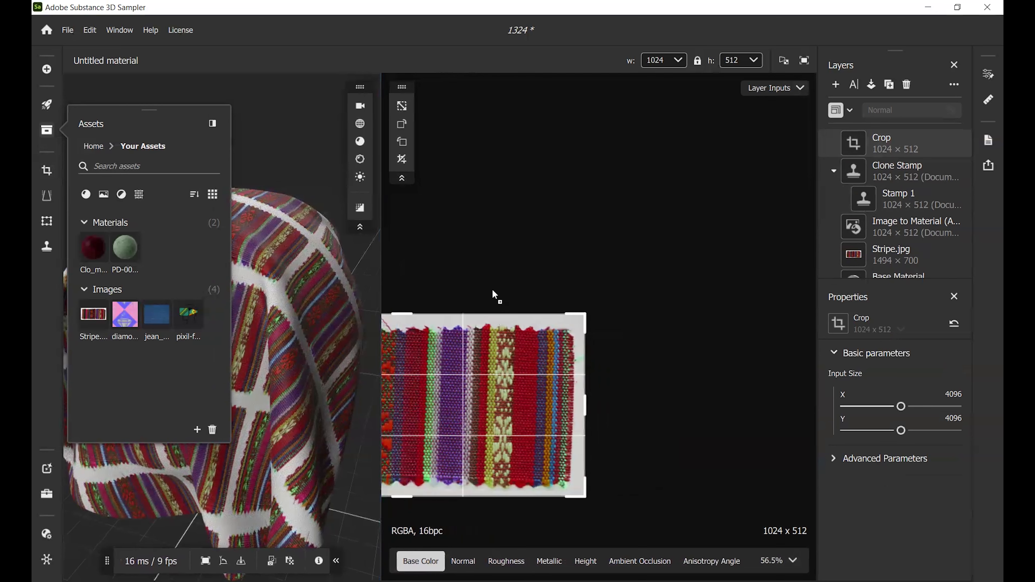
left_click_drag(499, 281, 515, 281)
left_click_drag(525, 347, 663, 322)
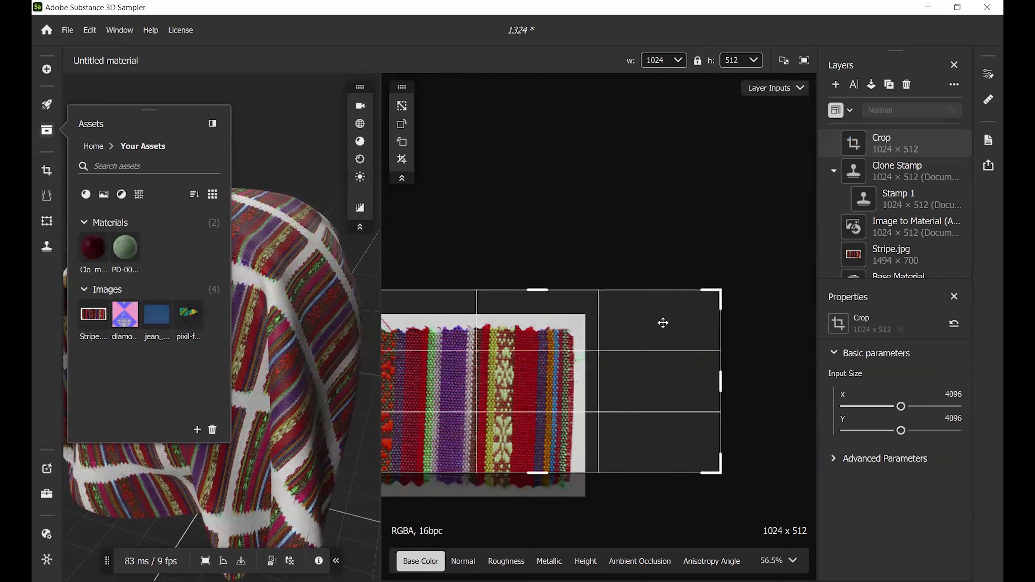
key("ctrl+z")
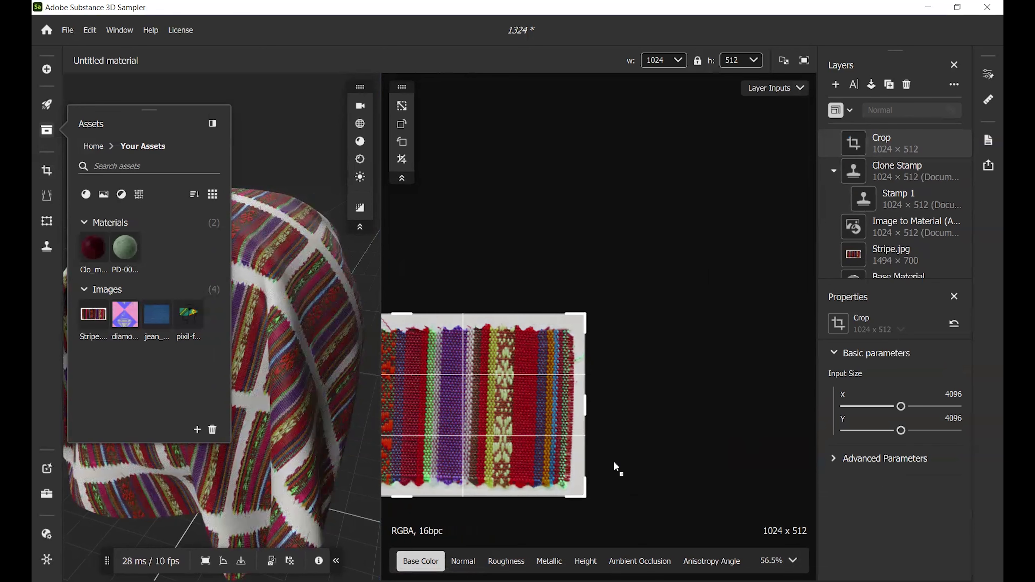
left_click_drag(615, 457, 657, 447)
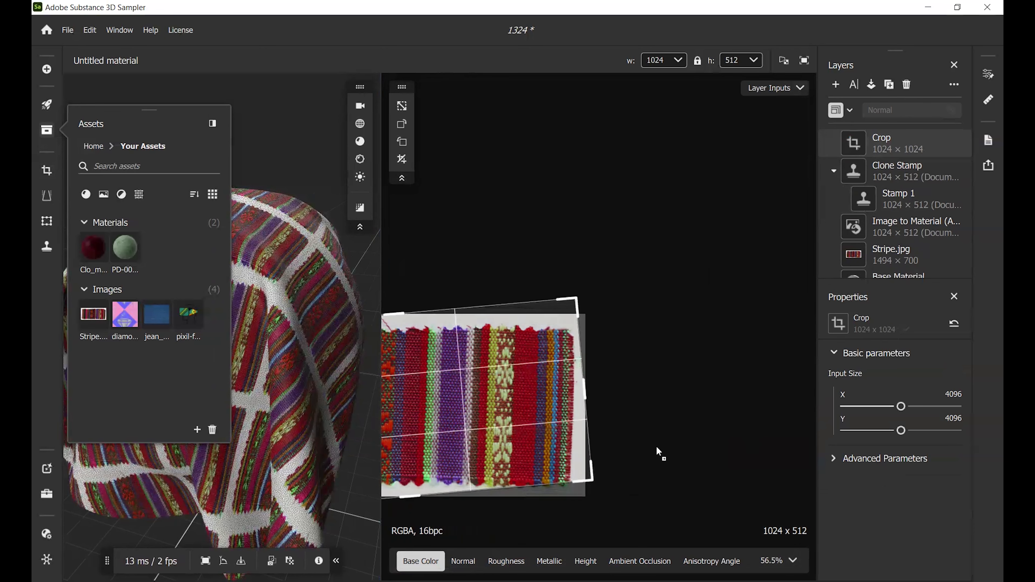
key("ctrl+z")
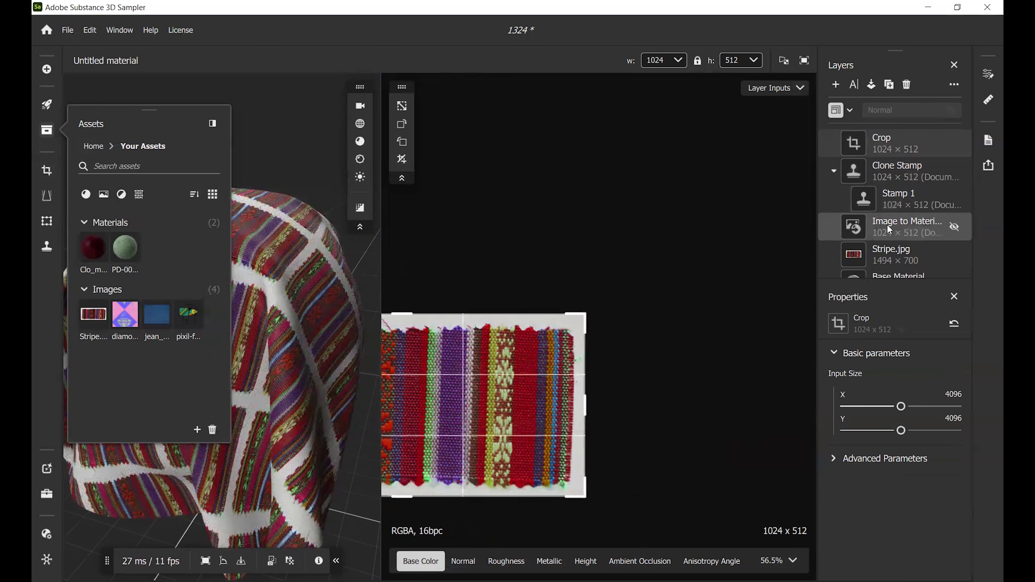
Step: Reset the workspace to its default layout with the Project and Assets panels docked
left_click_drag(817, 313, 755, 313)
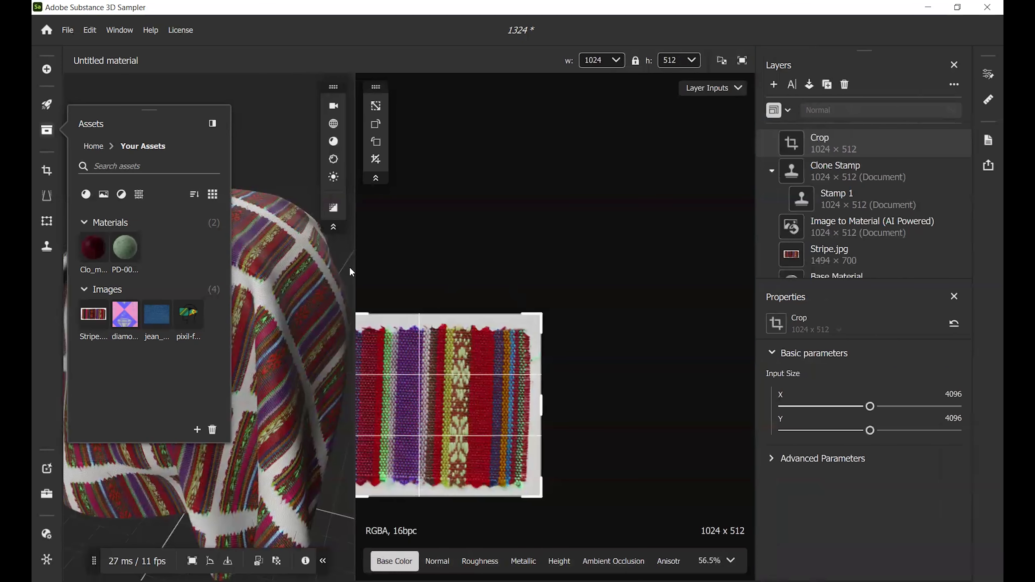
left_click(118, 29)
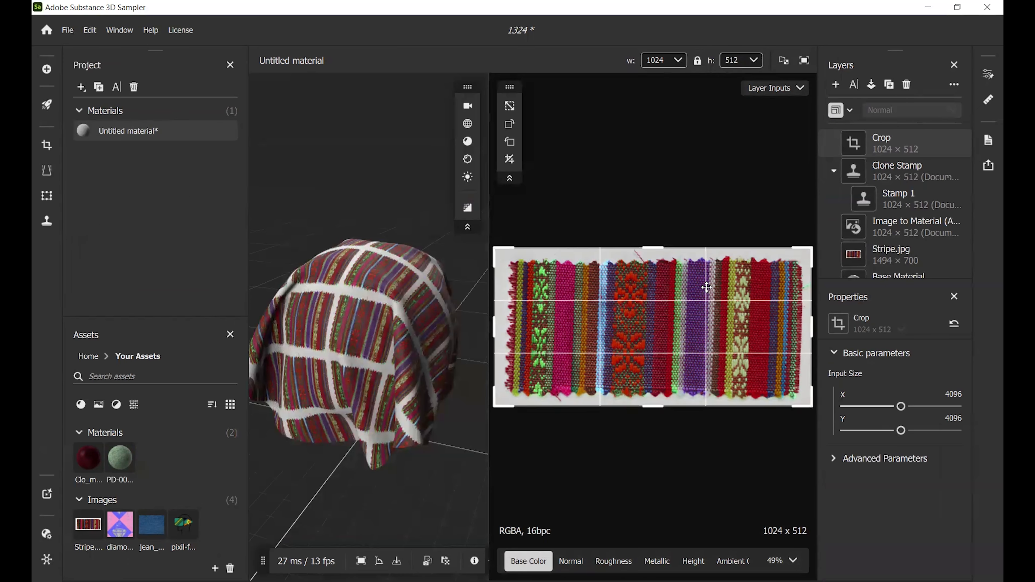
Step: Pull in all four sides of the crop frame to exclude the white border and the fabric's frayed edges
left_click_drag(652, 247, 653, 264)
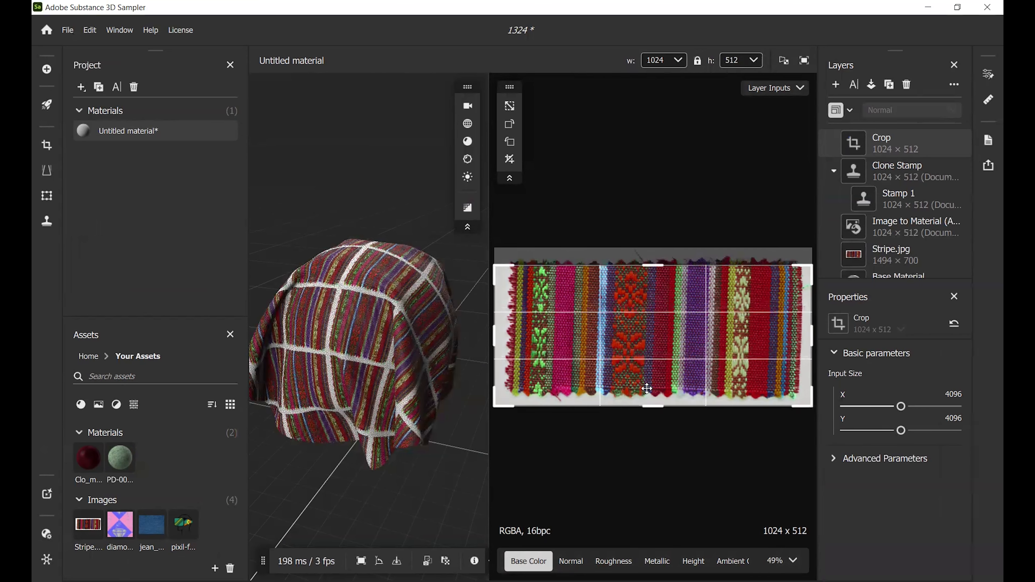
left_click_drag(654, 403, 653, 385)
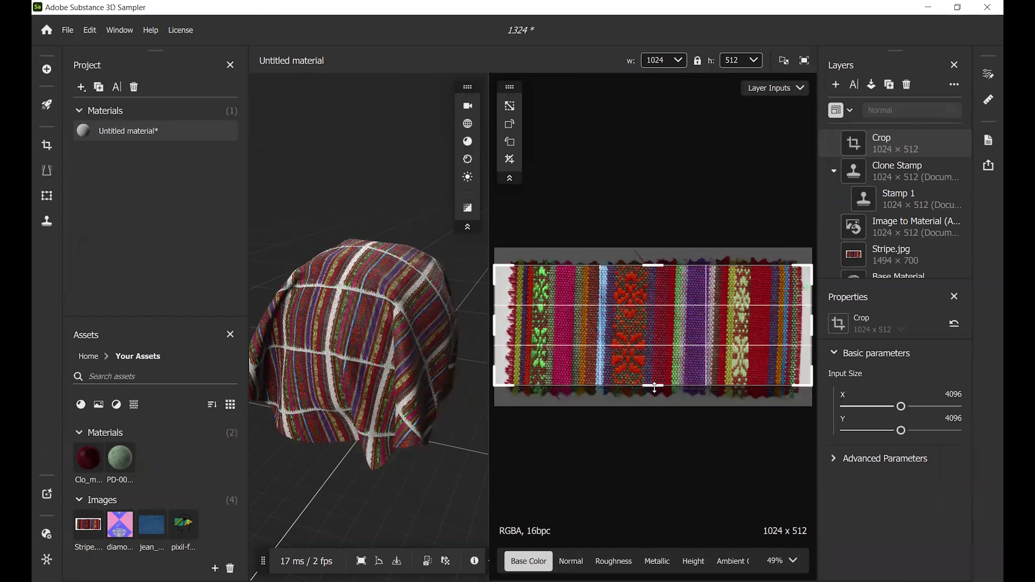
left_click_drag(494, 326, 518, 327)
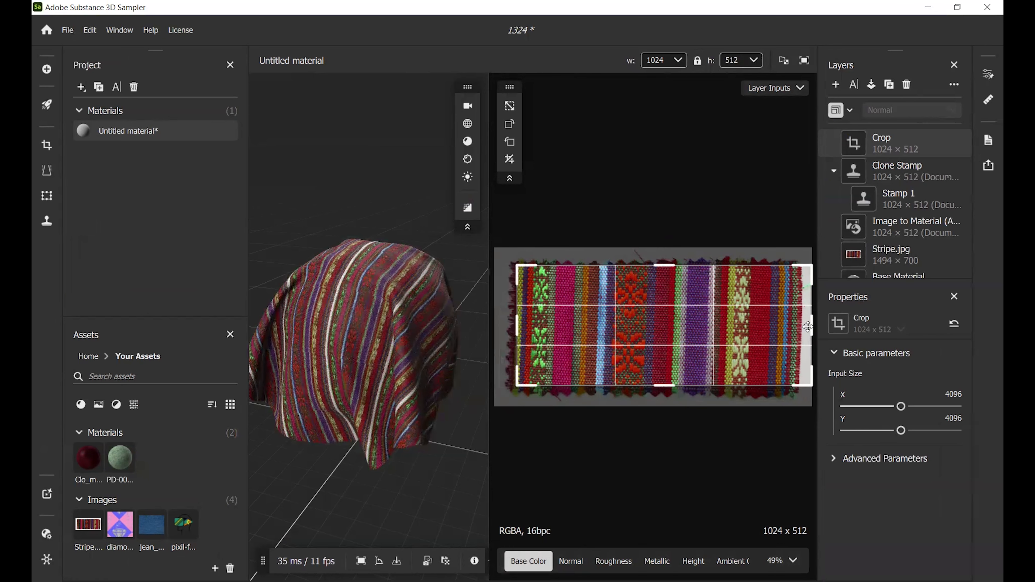
left_click_drag(812, 325, 796, 325)
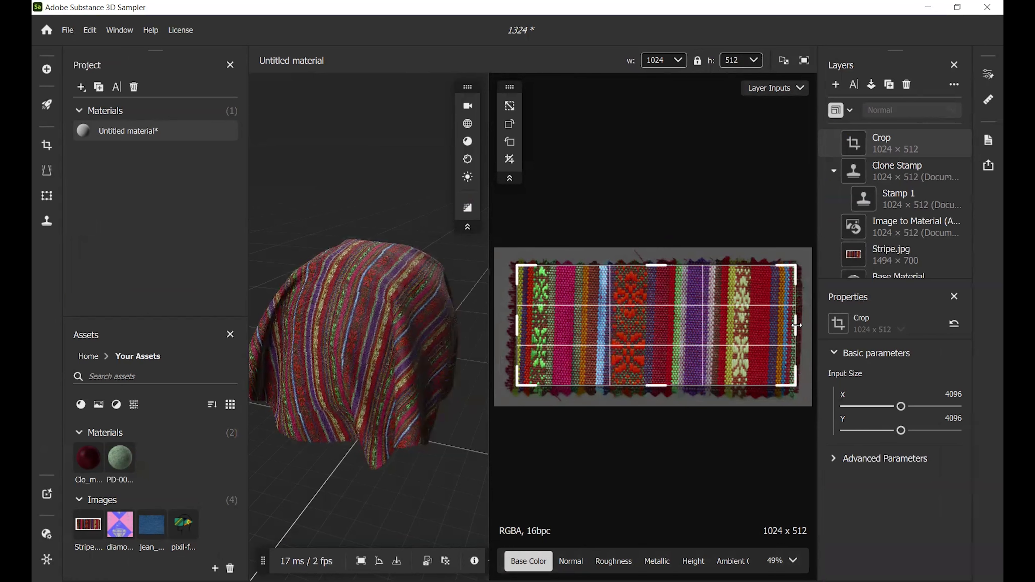
scroll(562, 322, "up", 2)
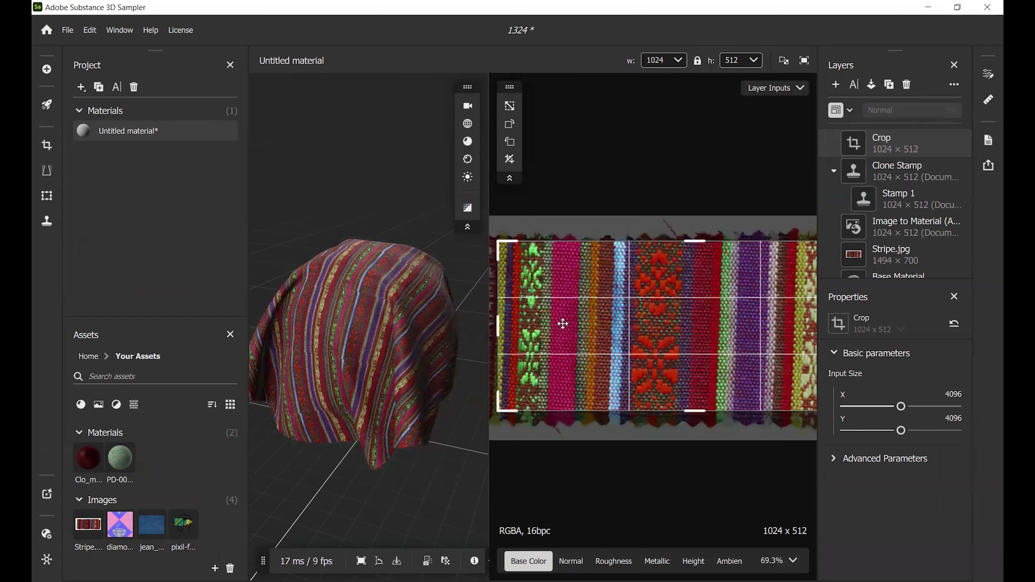
scroll(563, 323, "down", 1)
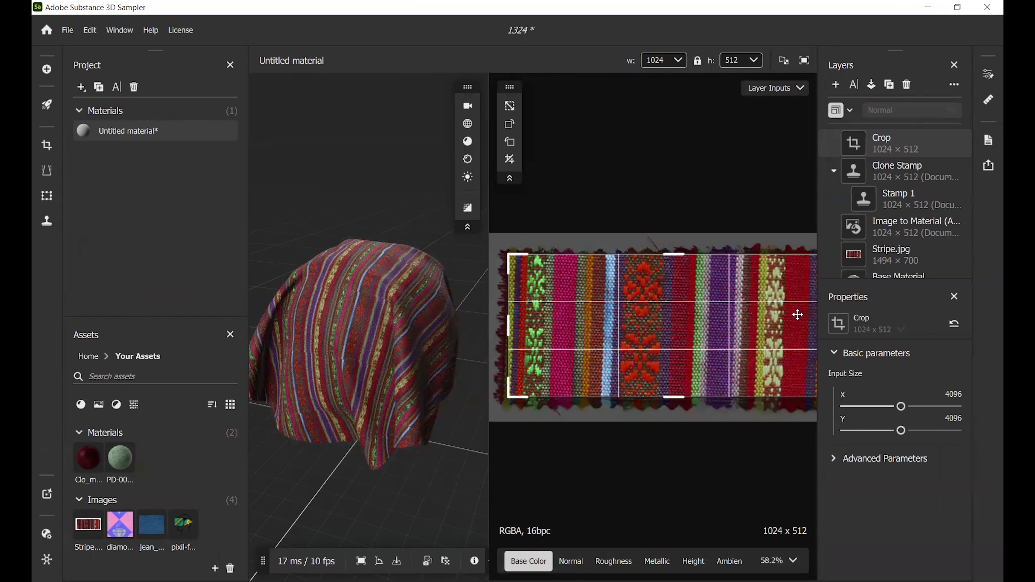
scroll(794, 311, "up", 3)
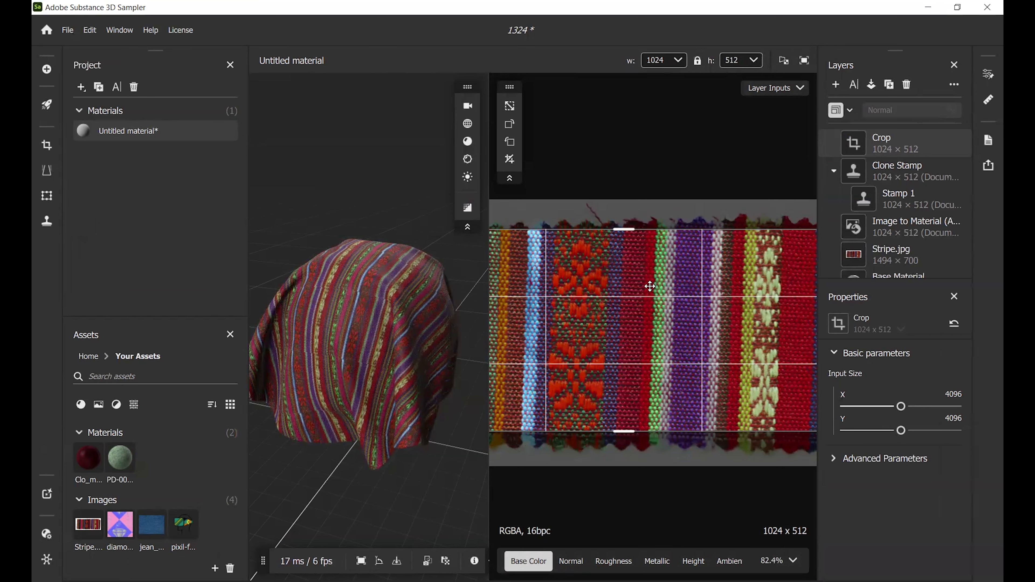
scroll(654, 293, "up", 1)
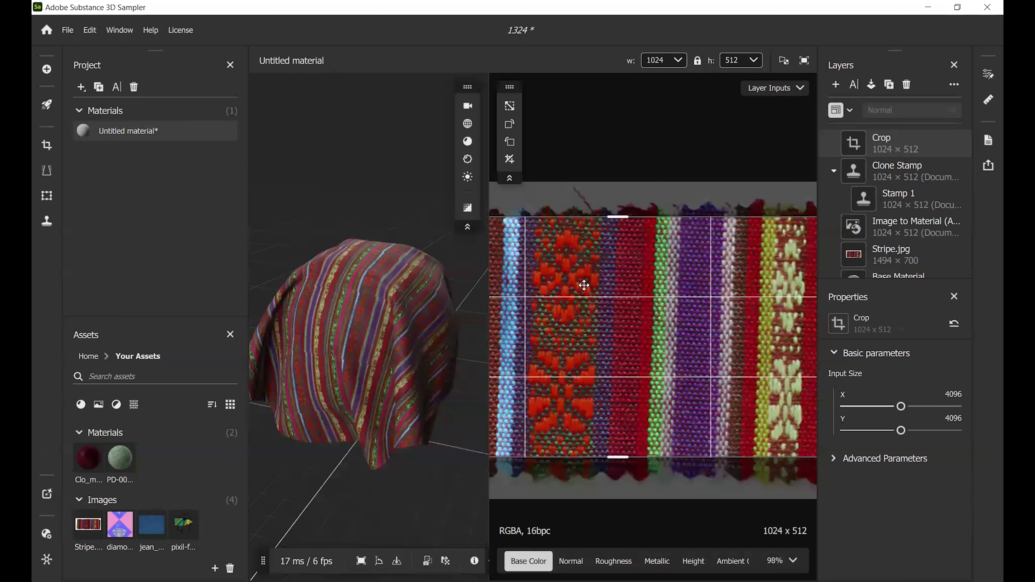
Step: Add a Perspective Transform layer above the Crop layer
scroll(584, 285, "down", 5)
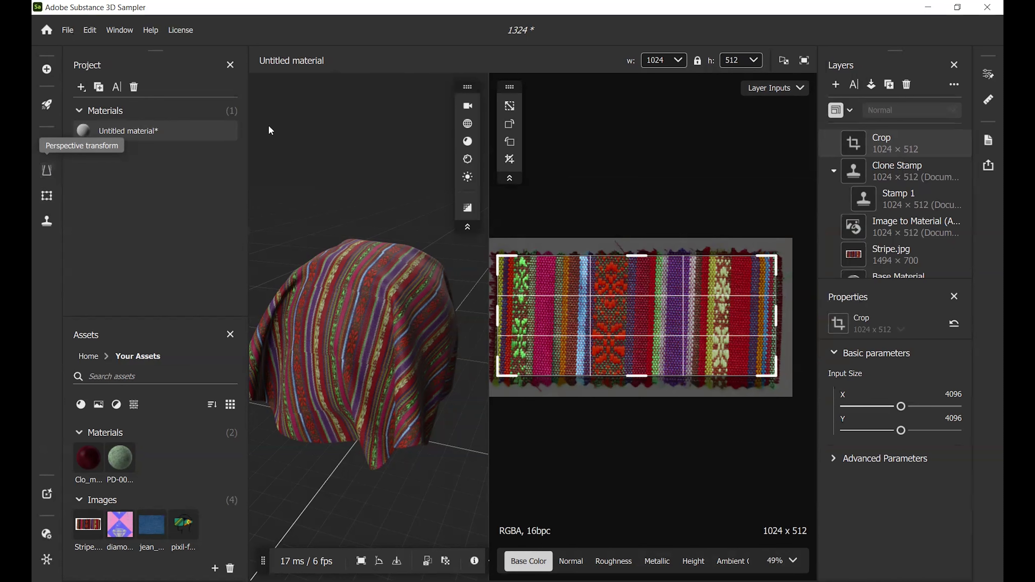
left_click(835, 86)
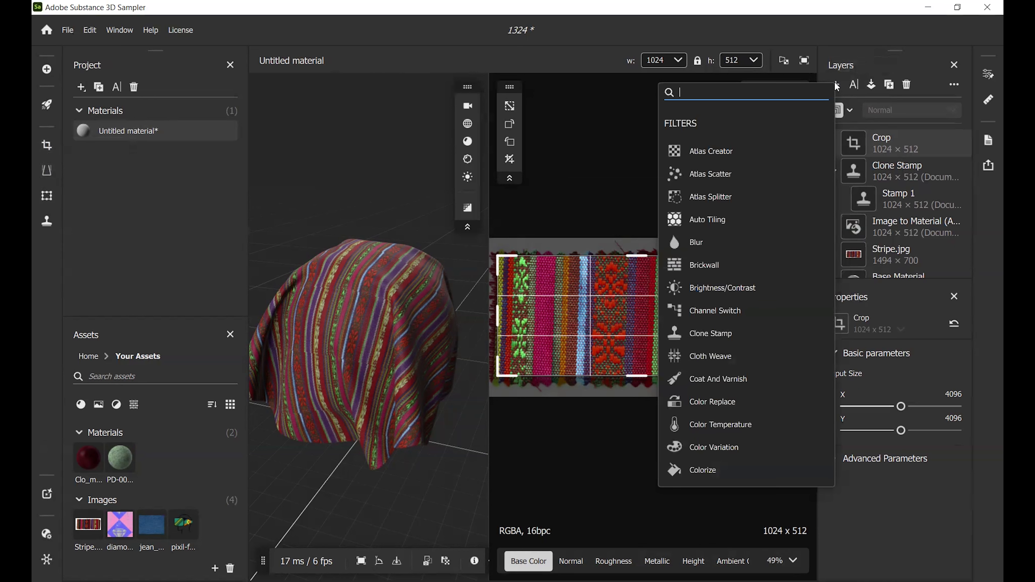
type("pro")
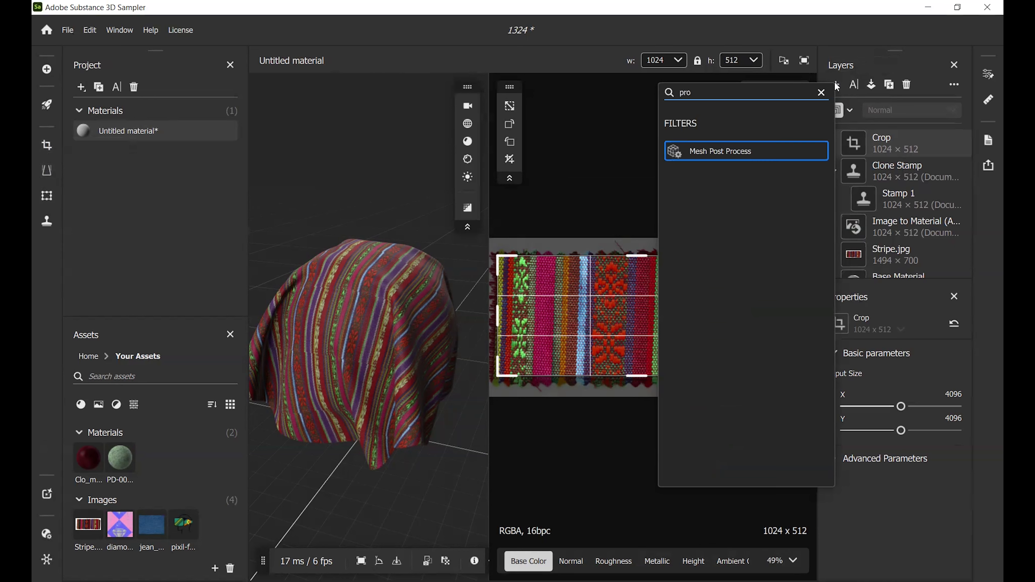
key("BackSpace")
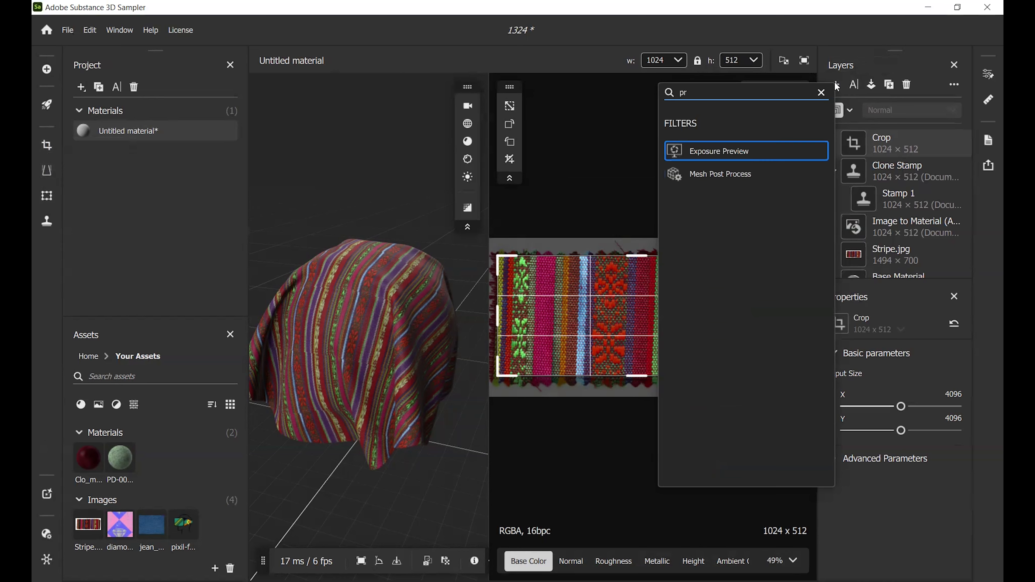
key("BackSpace")
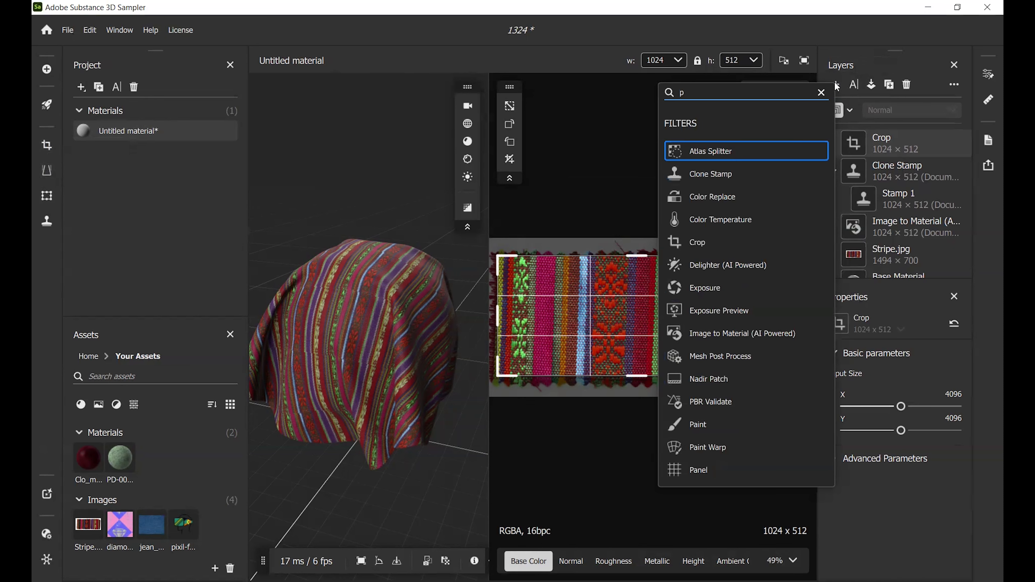
type("er")
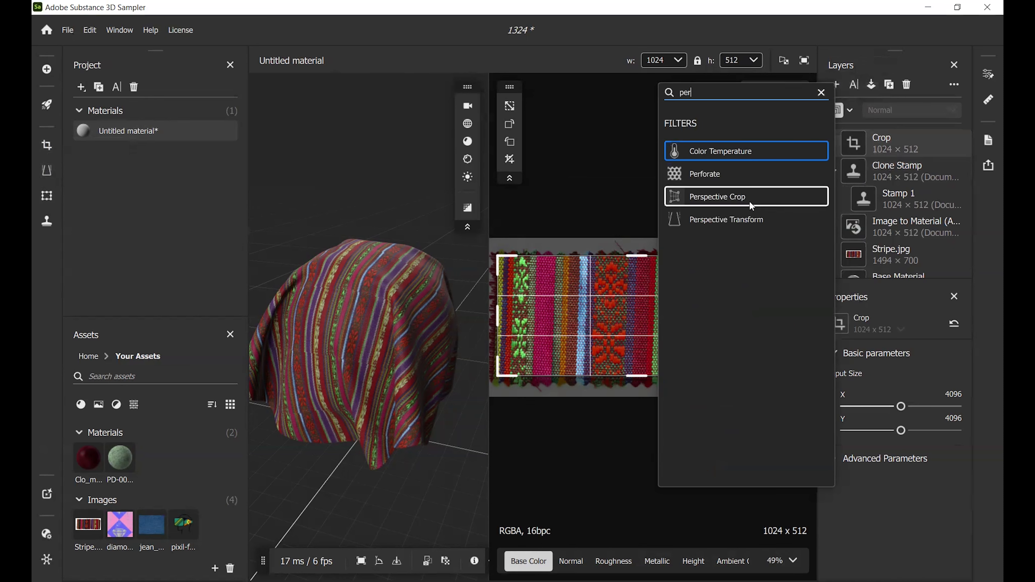
left_click_drag(727, 219, 729, 223)
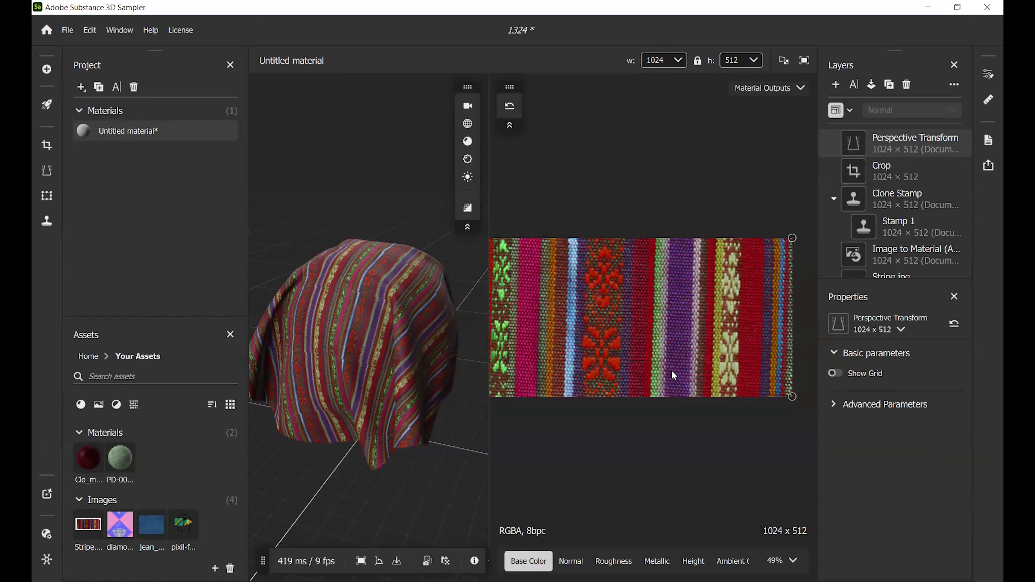
Step: Widen the 2D view and adjust the Perspective Transform's corner points to straighten the fabric's stripes and edges
left_click_drag(488, 411, 455, 411)
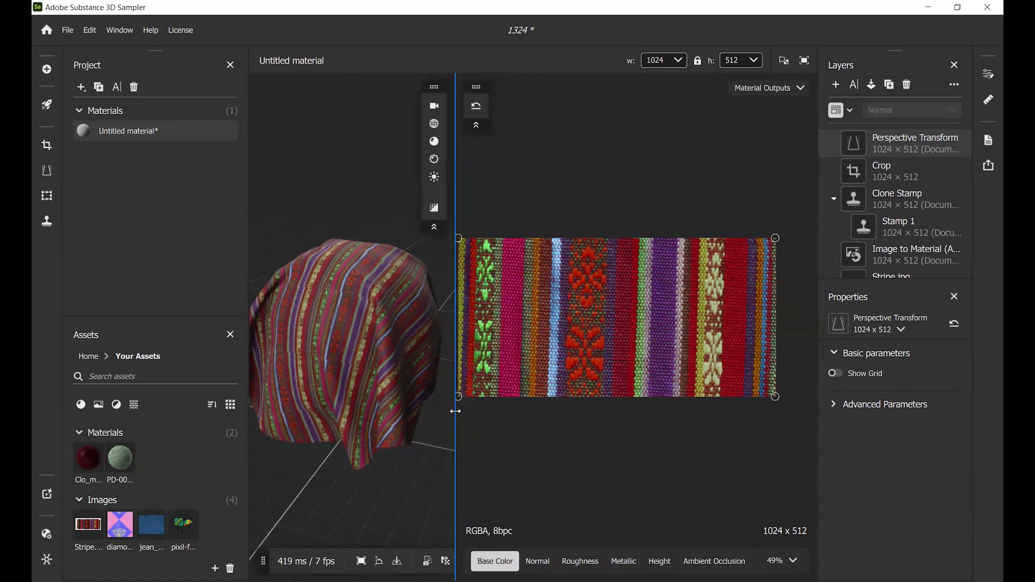
left_click_drag(776, 237, 775, 231)
left_click_drag(776, 398, 775, 390)
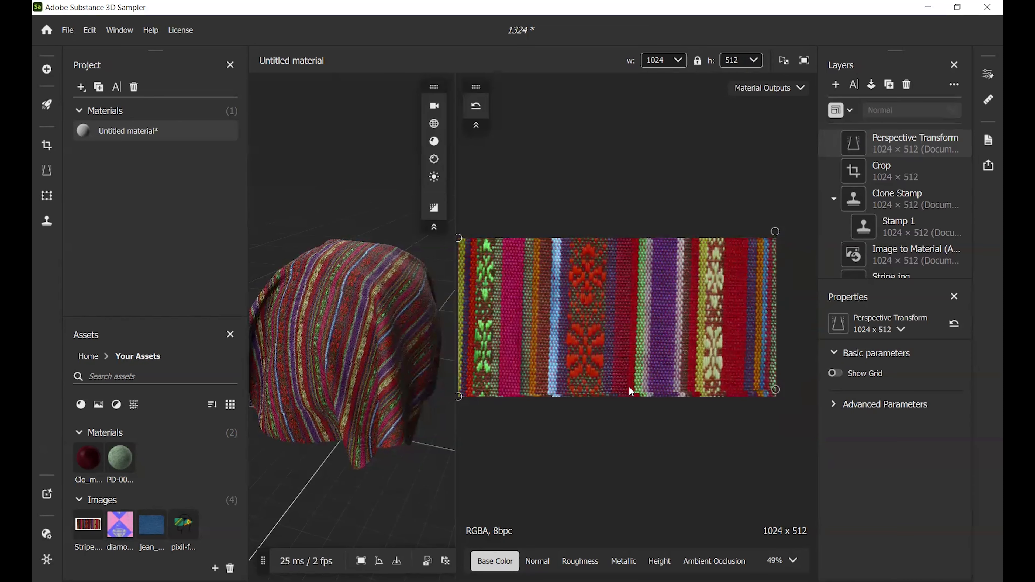
left_click_drag(447, 239, 447, 242)
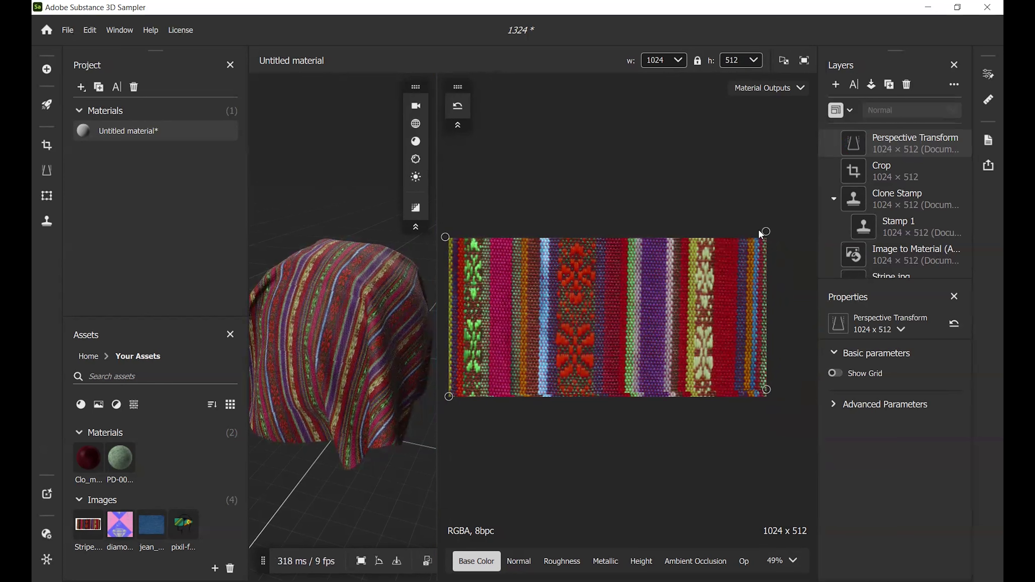
left_click_drag(766, 394, 768, 399)
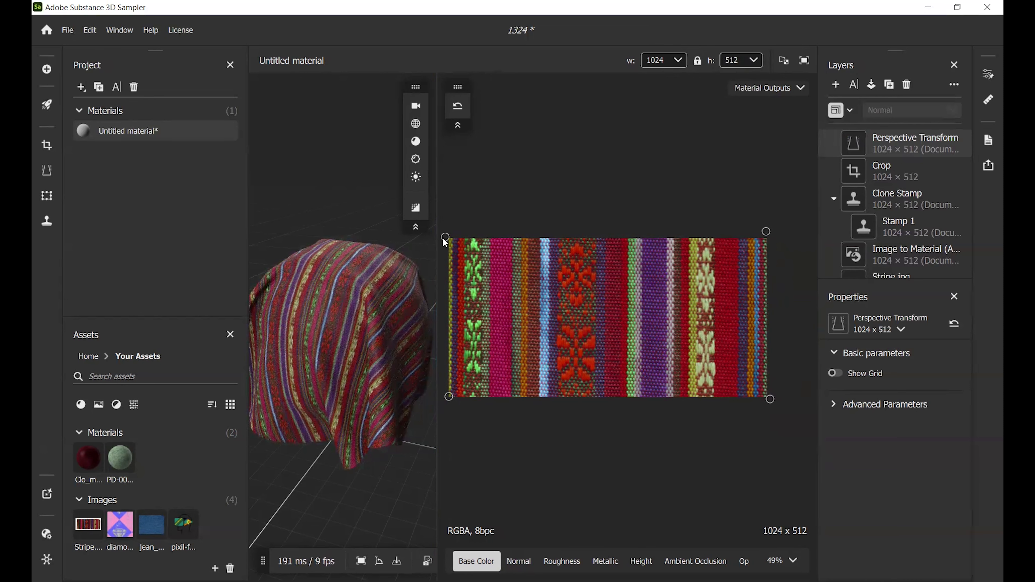
left_click_drag(442, 237, 441, 236)
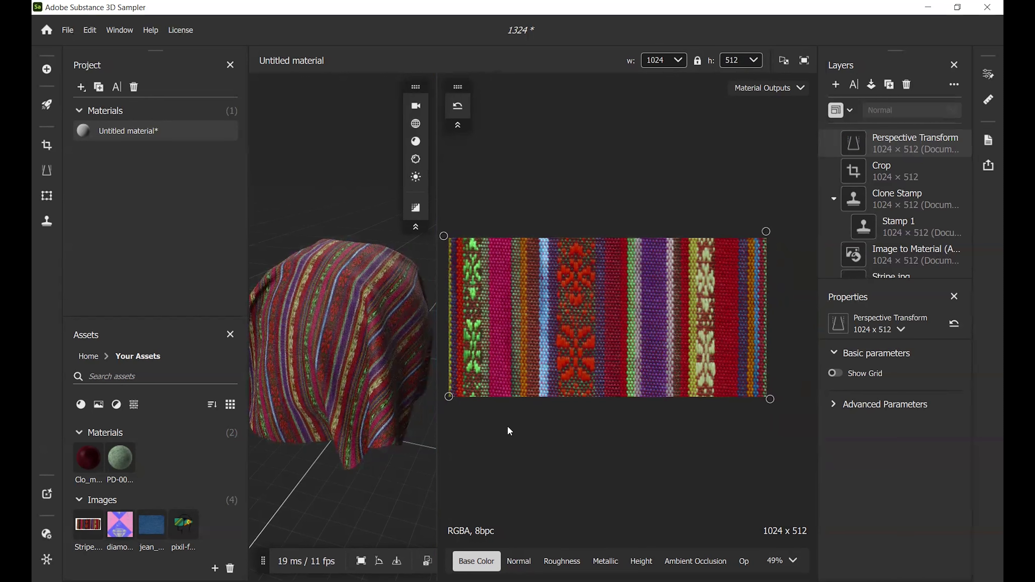
left_click_drag(764, 233, 765, 223)
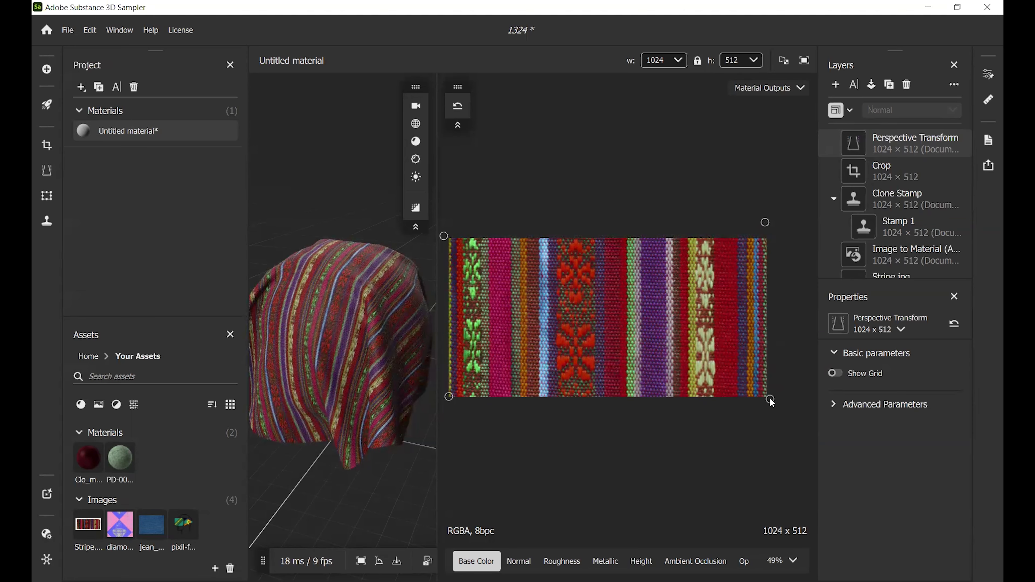
left_click_drag(449, 397, 448, 411)
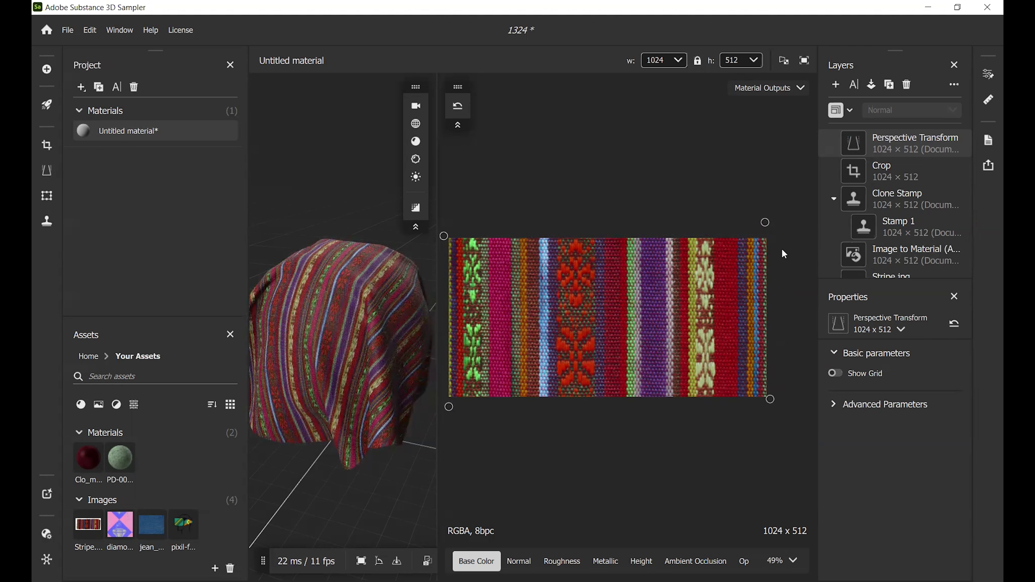
left_click_drag(766, 223, 765, 219)
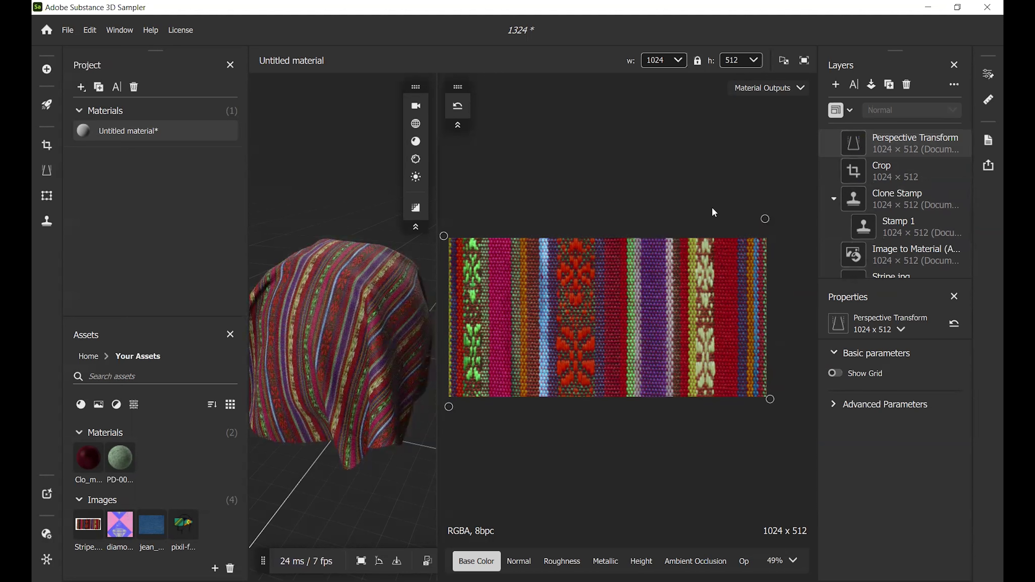
Step: Add a Tiling layer above the Perspective Transform layer
left_click(835, 85)
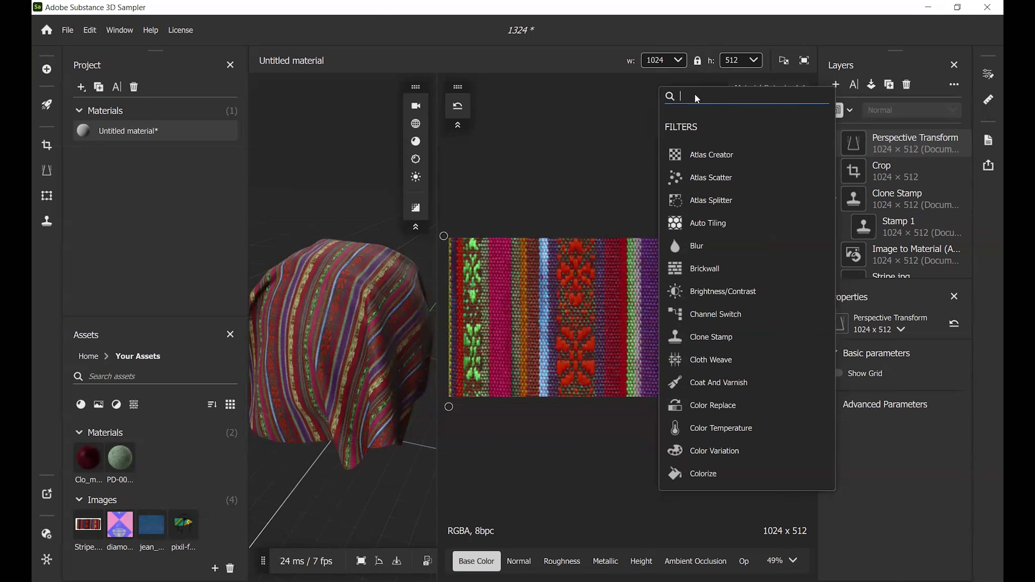
type("tiling")
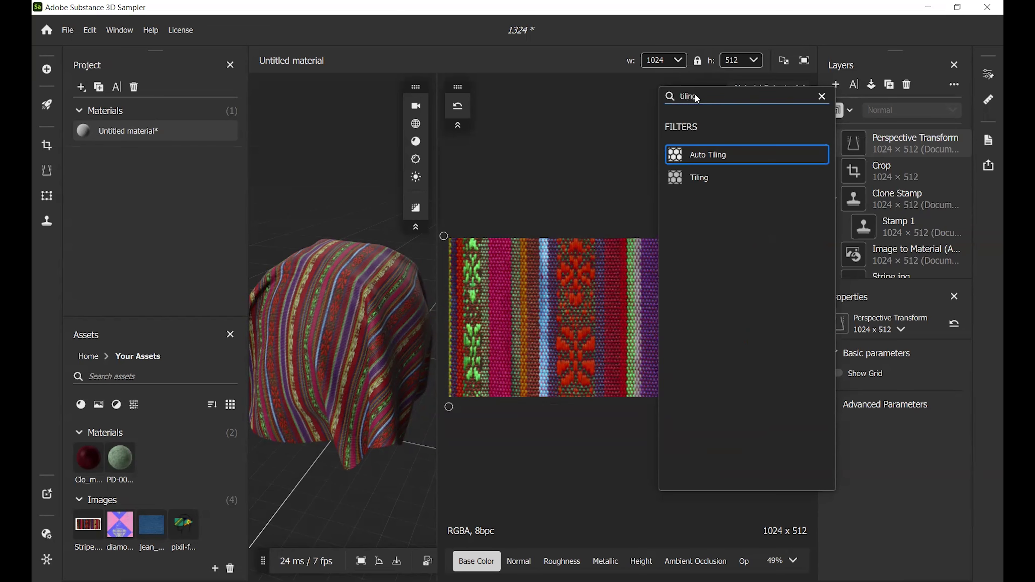
left_click(696, 178)
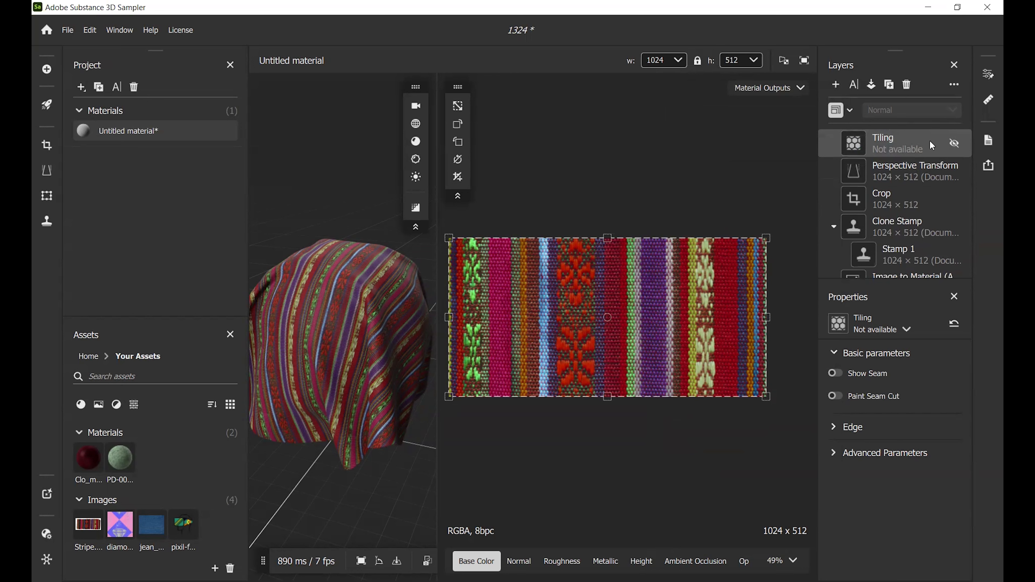
Step: Hide the Tiling layer and try a Make It Tile layer in its place
left_click(954, 143)
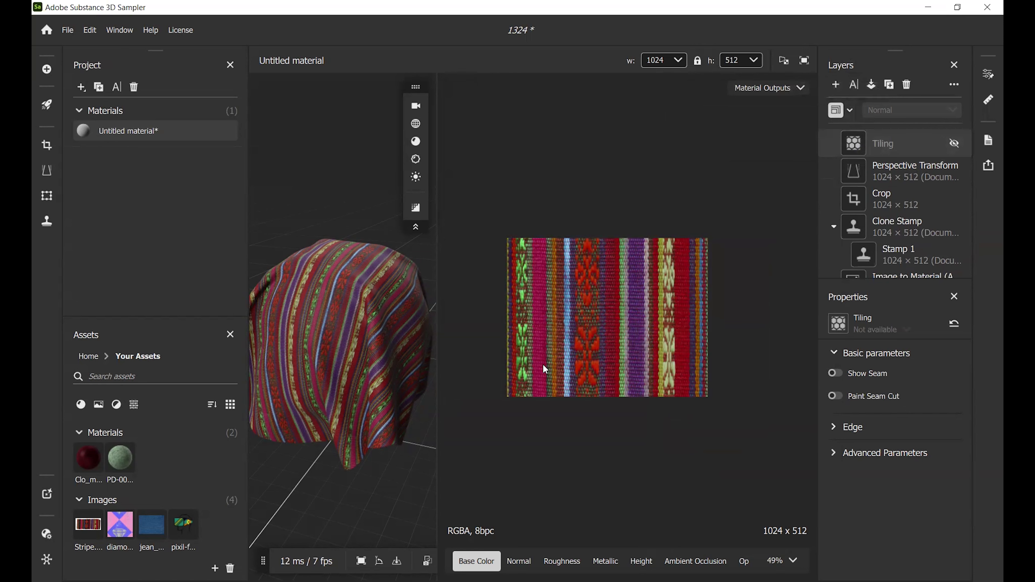
left_click(836, 85)
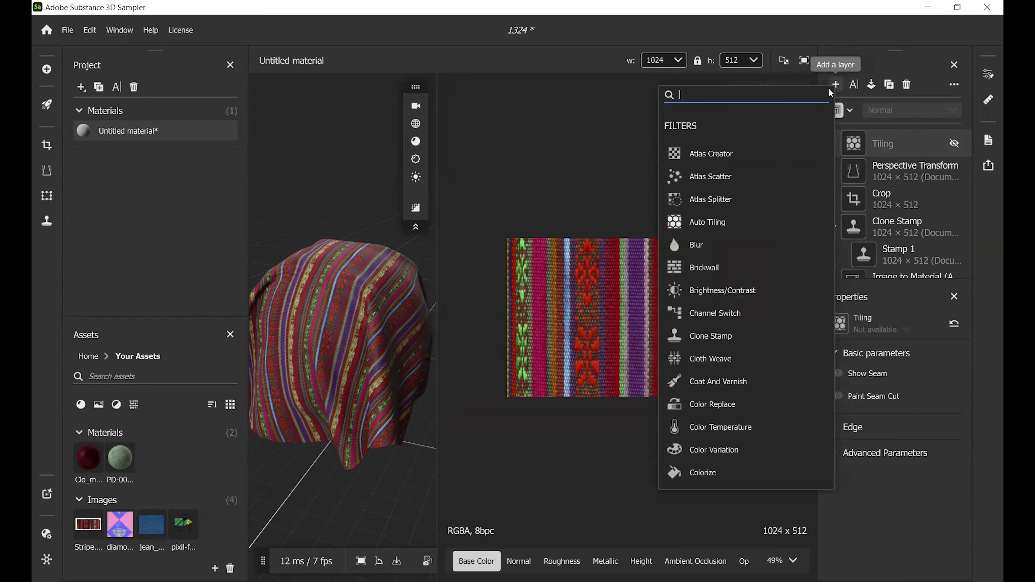
type("mak")
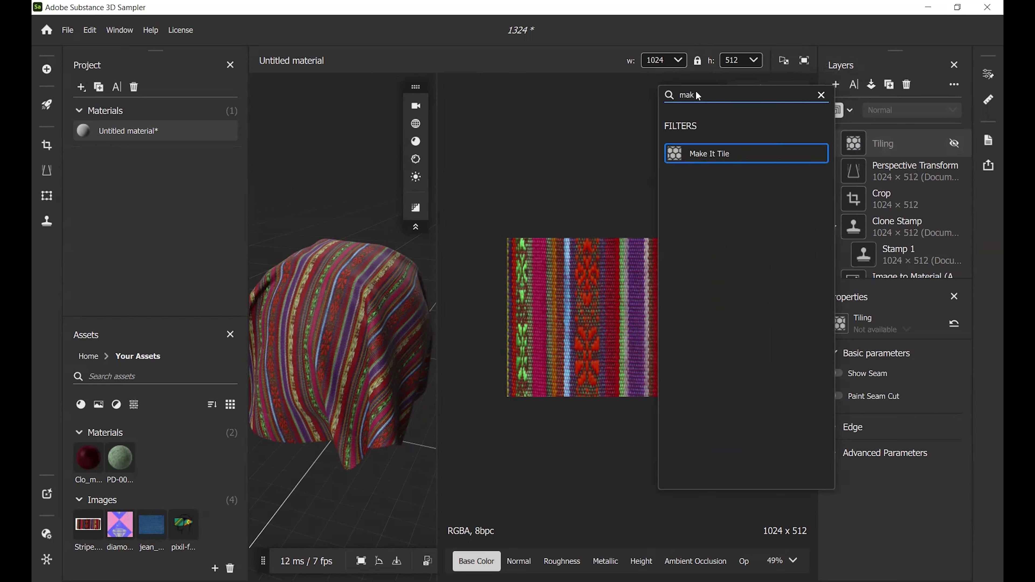
left_click(708, 155)
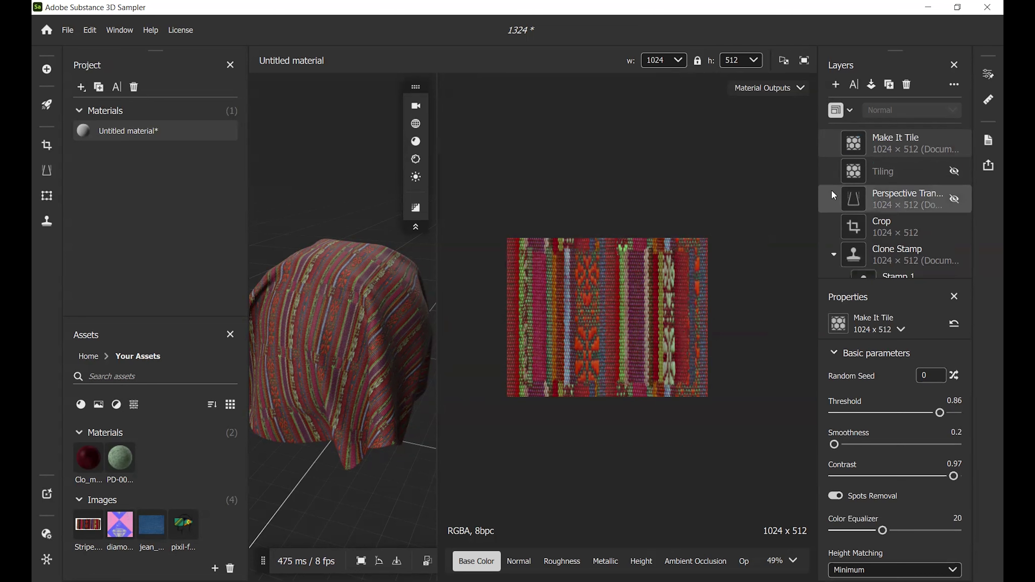
Step: Delete the Make It Tile layer and show the Tiling layer again
scroll(592, 272, "up", 3)
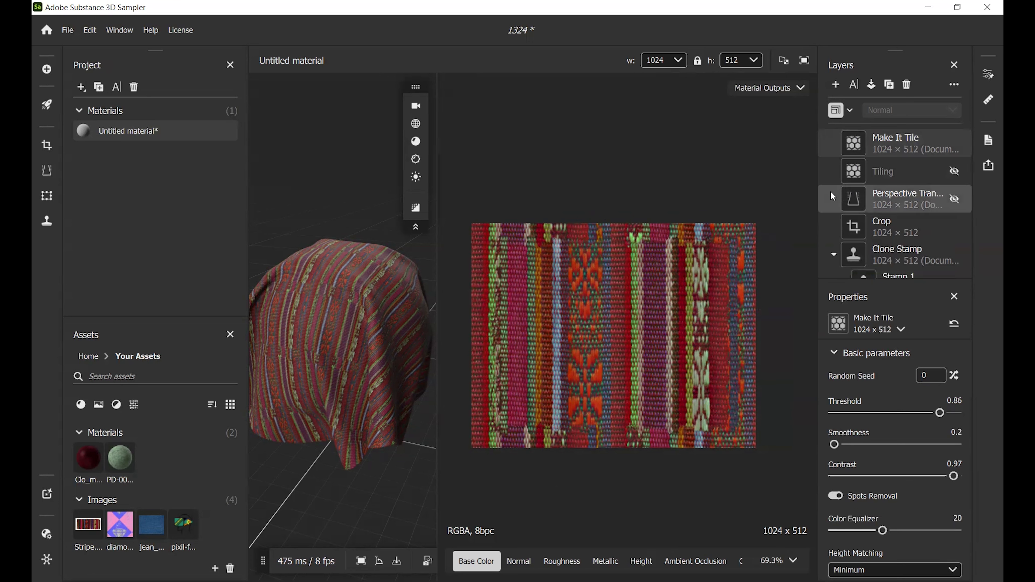
mouse_move(949, 143)
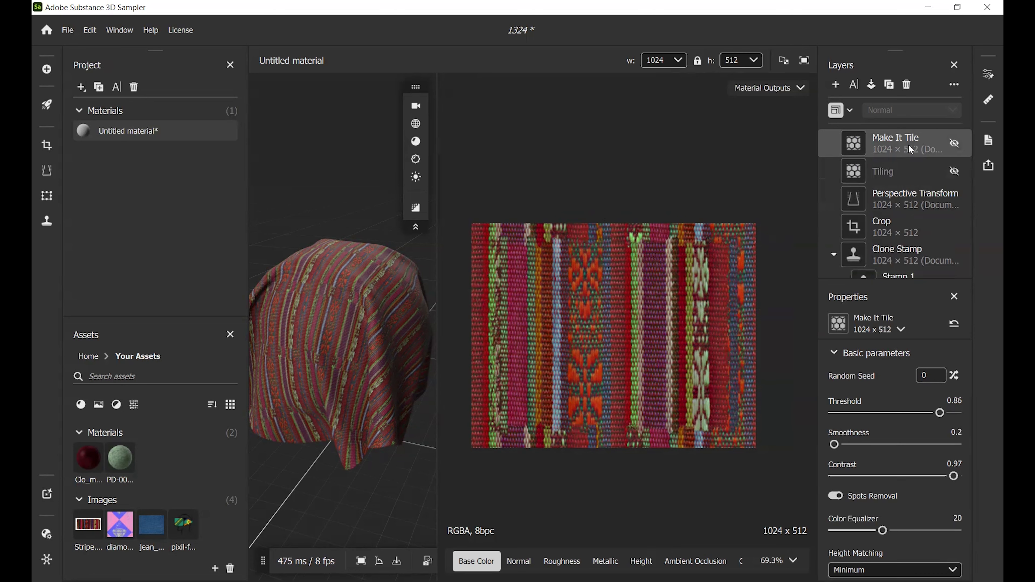
left_click(907, 85)
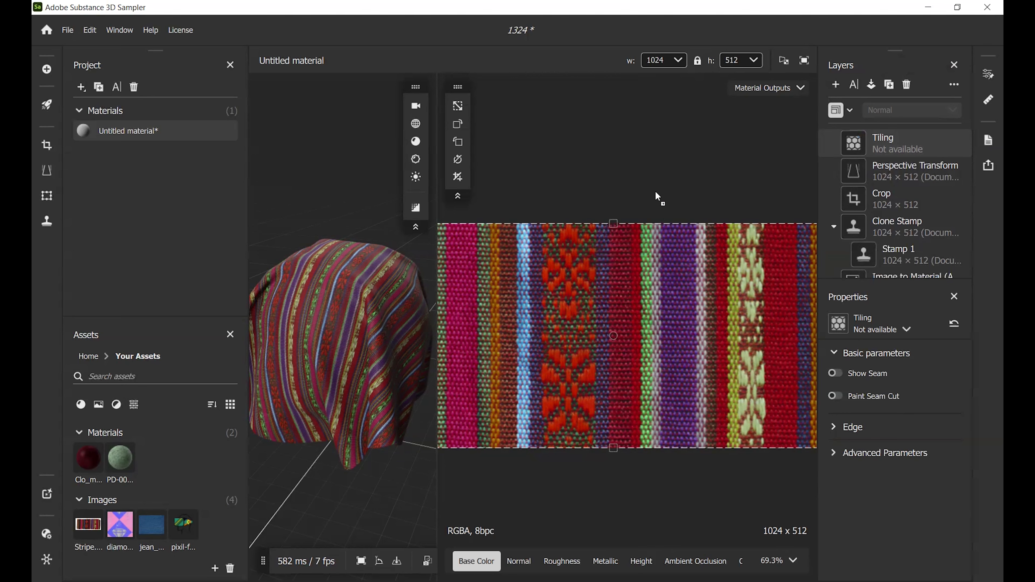
Step: Show the texture repeated in the 2D view and lower the tiling frame's upper edge to line up the pattern across the seam
key("space")
left_click_drag(613, 223, 614, 235)
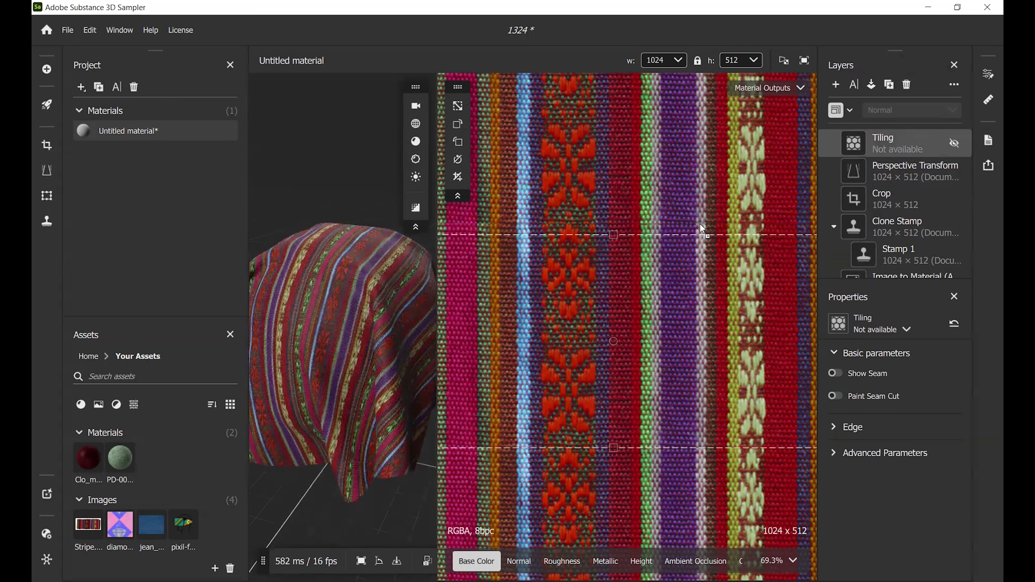
left_click(955, 143)
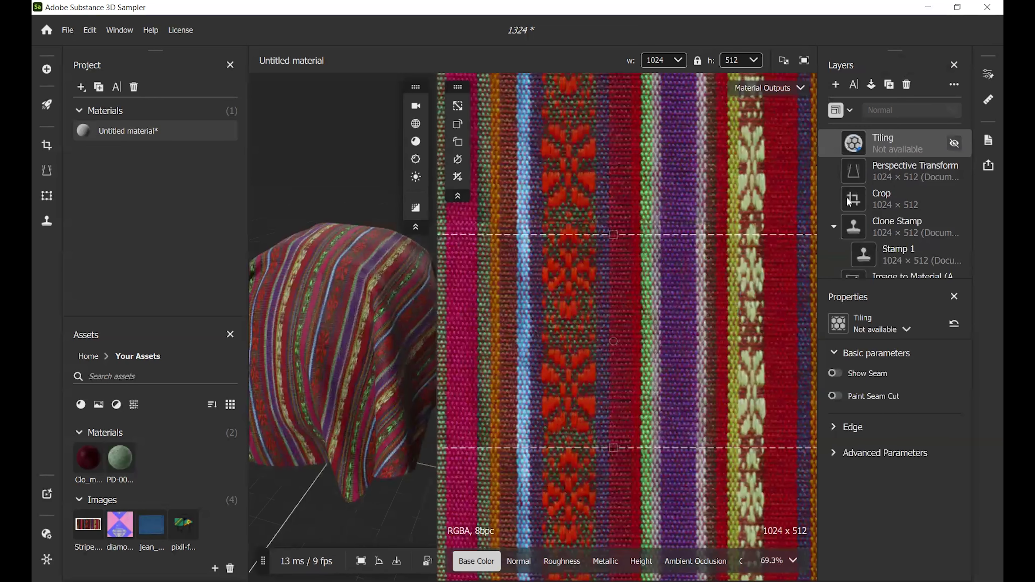
left_click_drag(613, 235, 614, 224)
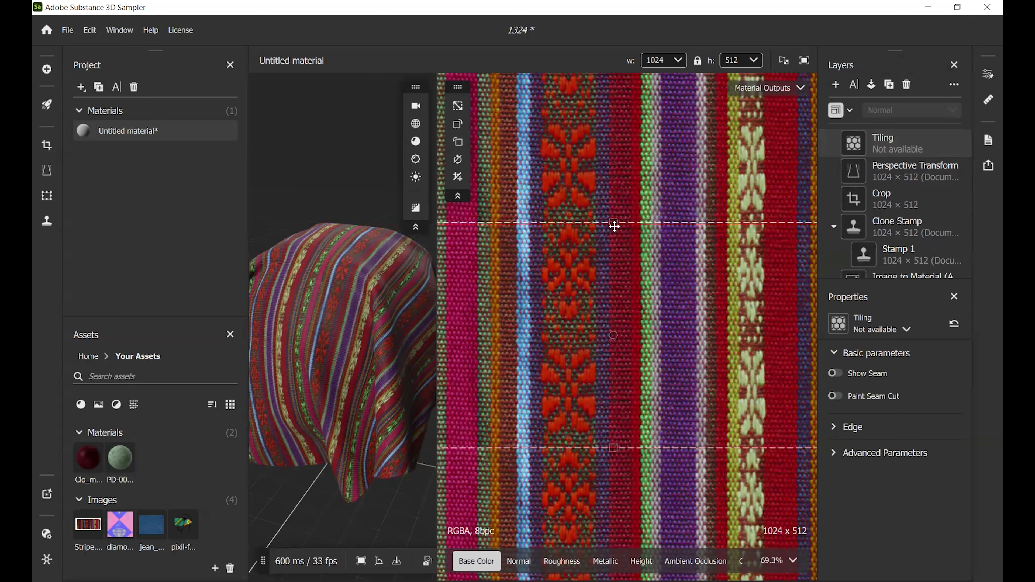
mouse_move(614, 222)
left_mouse_down()
mouse_move(616, 211)
mouse_move(616, 234)
left_mouse_up()
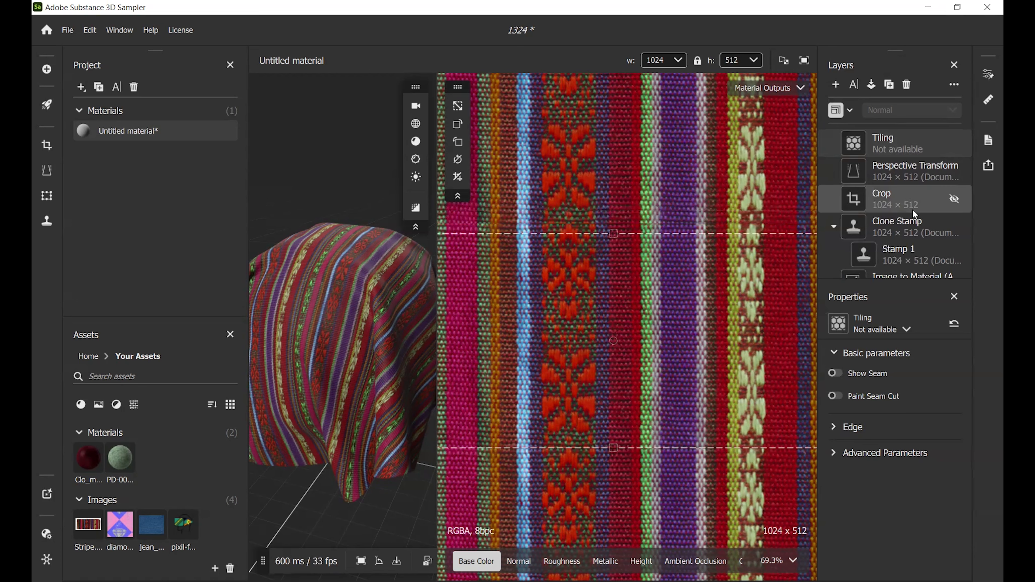
Step: Inspect the repeats at several zoom levels and fine-tune the tiling frame's upper edge so the flower motifs repeat cleanly
scroll(562, 244, "up", 1)
scroll(563, 243, "down", 3)
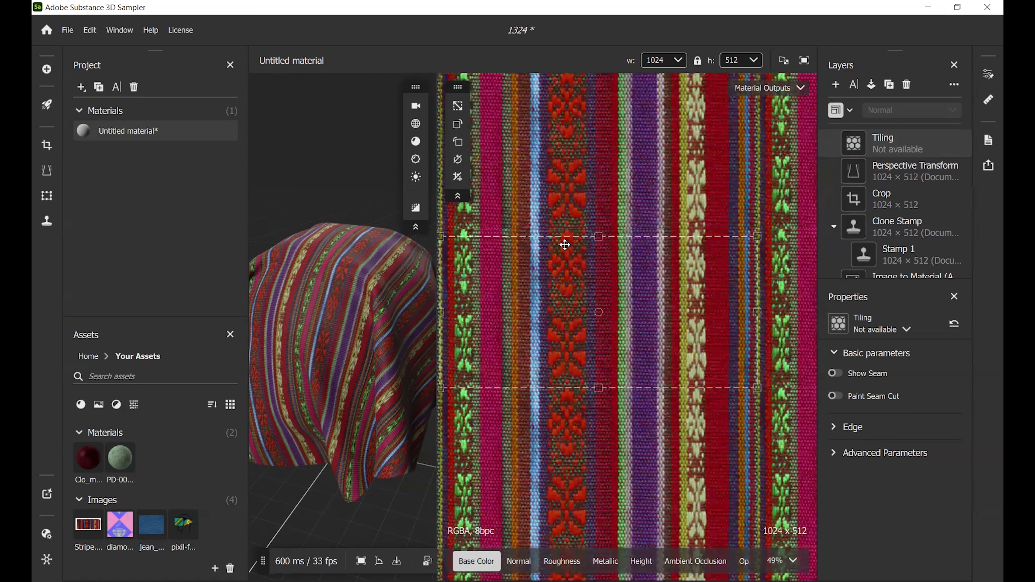
scroll(566, 246, "down", 4)
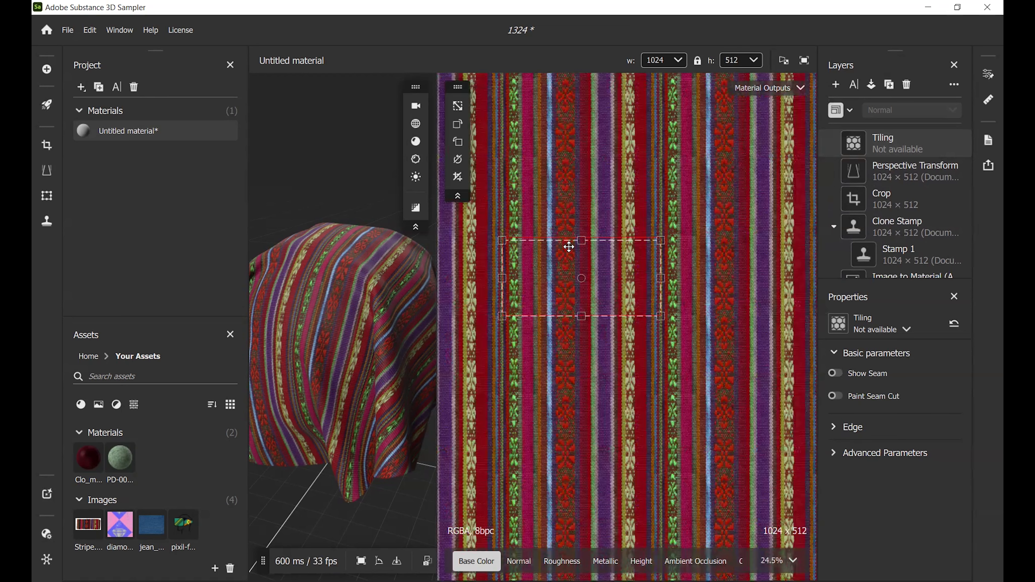
scroll(616, 220, "up", 7)
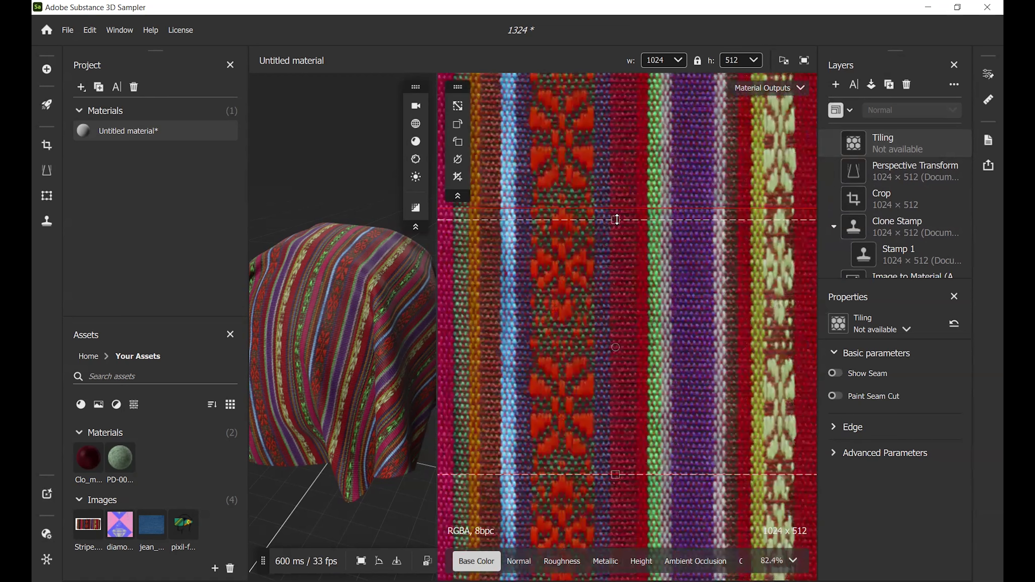
left_click_drag(615, 203, 616, 216)
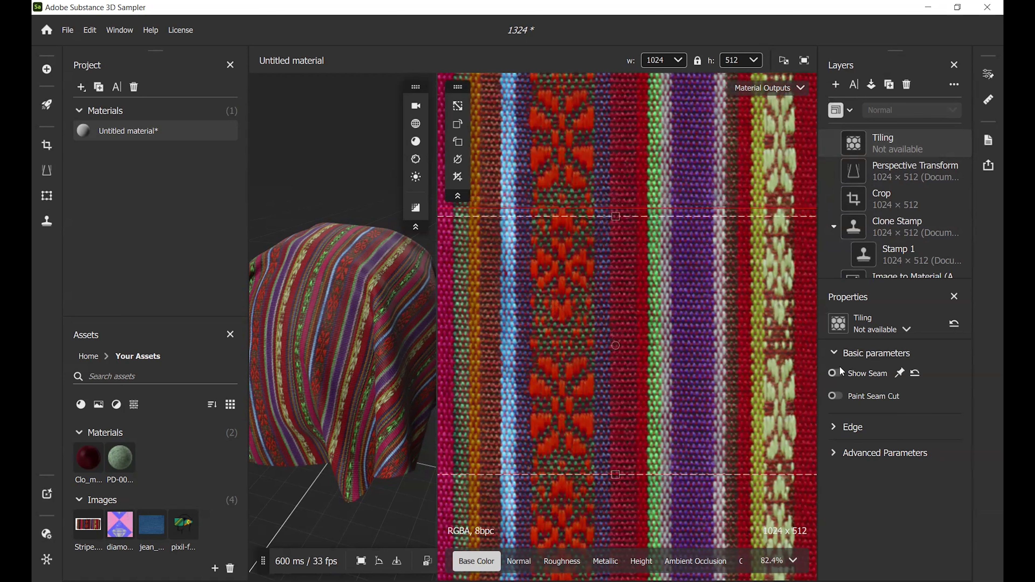
Step: Expand the Tiling layer's Edge parameters and turn on Show Seam
left_click(833, 427)
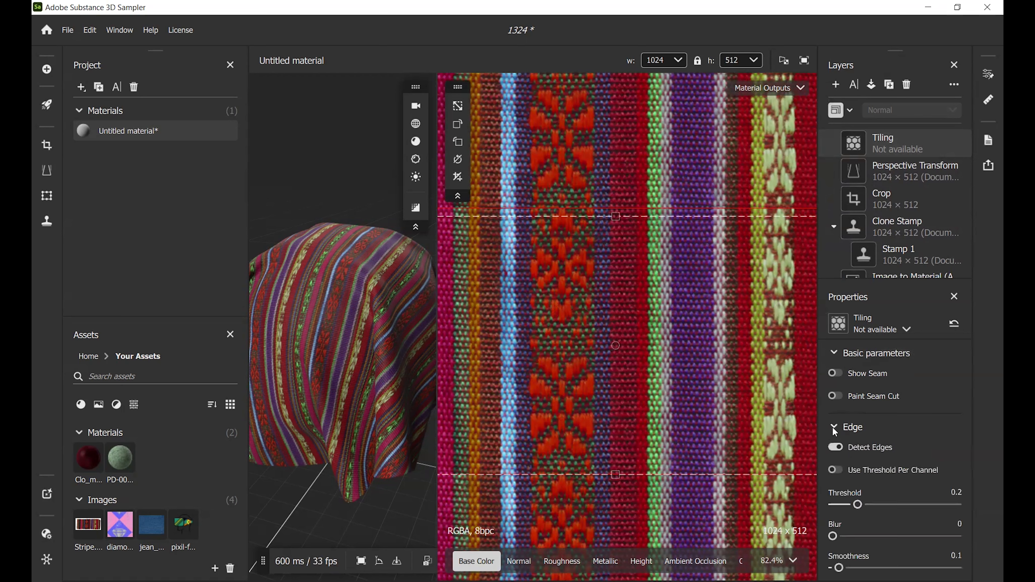
left_click(835, 374)
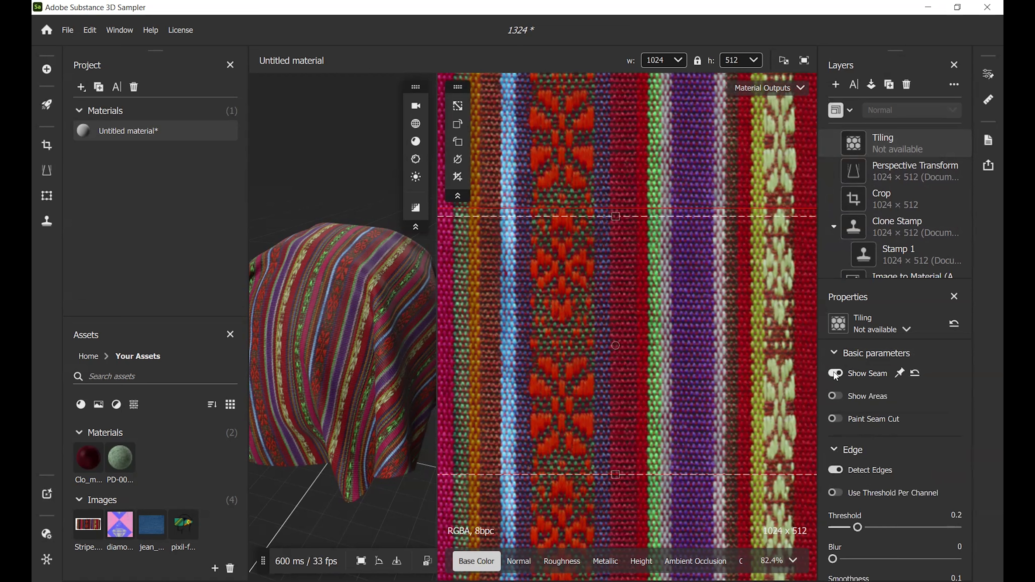
Step: Delete the unavailable Tiling layer and add a fresh Tiling filter above the Perspective Transform layer
scroll(668, 238, "up", 1)
scroll(670, 243, "down", 2)
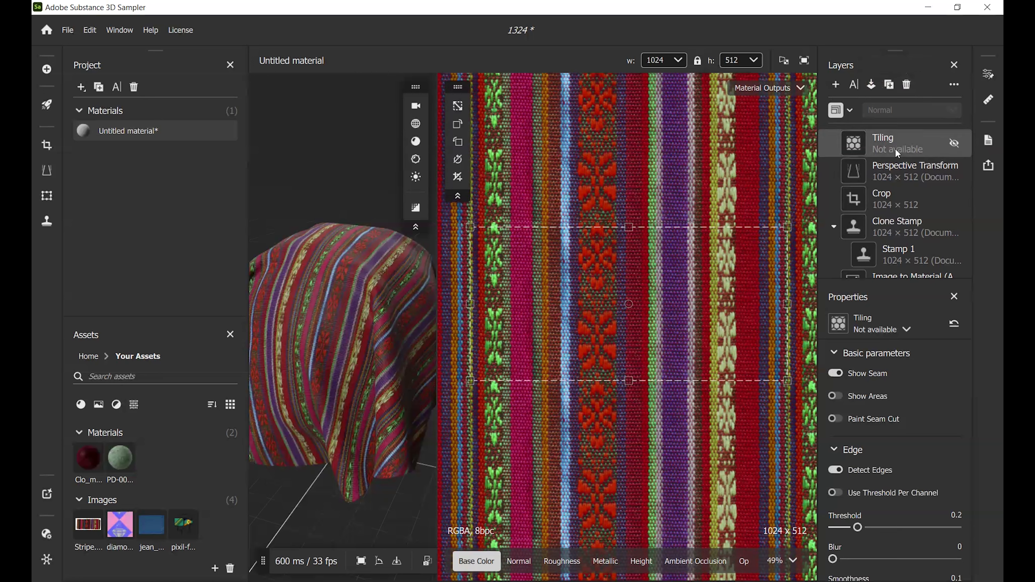
key("Delete")
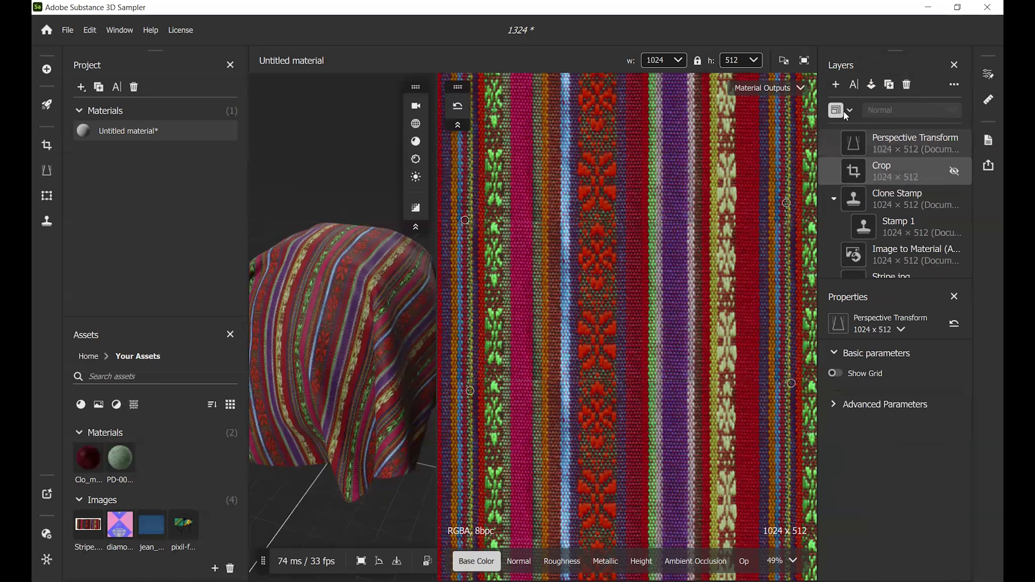
left_click(836, 86)
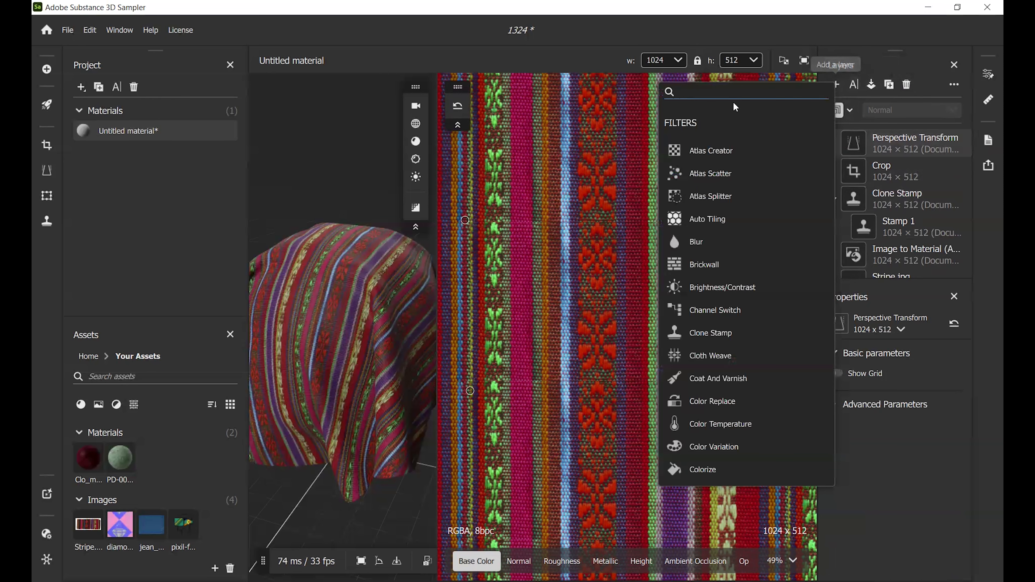
type("tili")
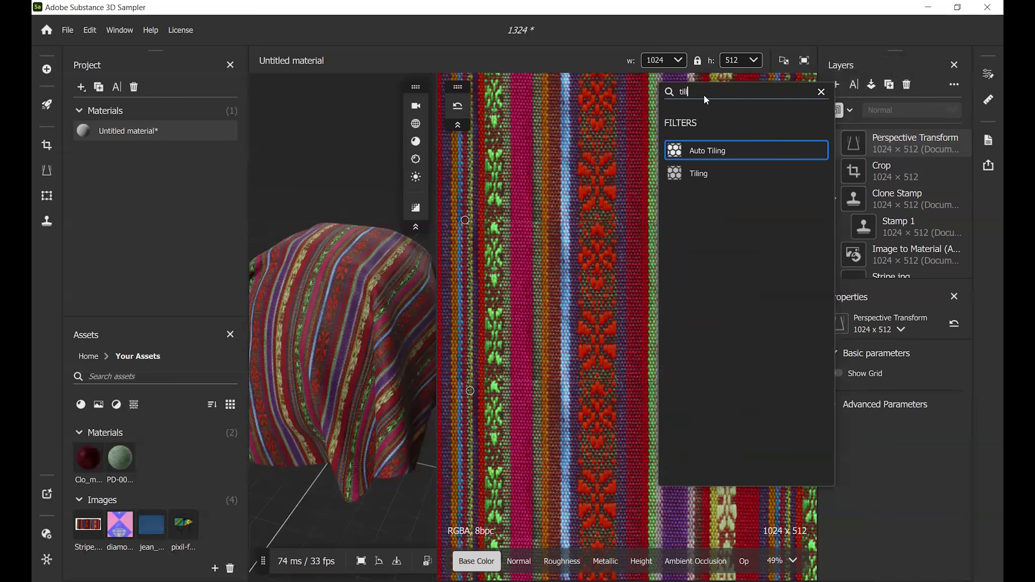
left_click(705, 174)
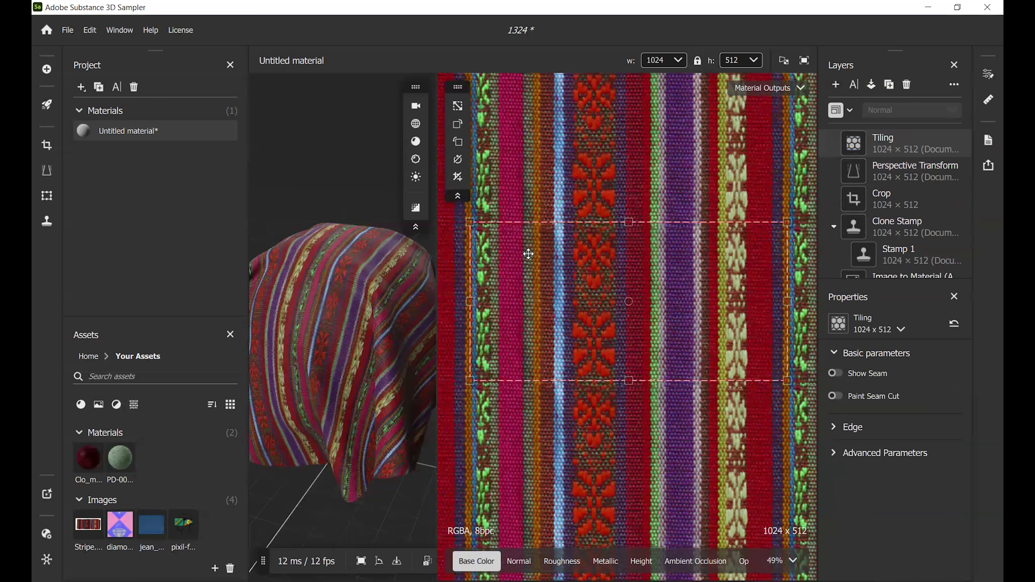
Step: Show the seam and set the new Tiling layer's edge Threshold to 0.29, Blur to 0.329 and Smoothness to 1.044
left_click(834, 375)
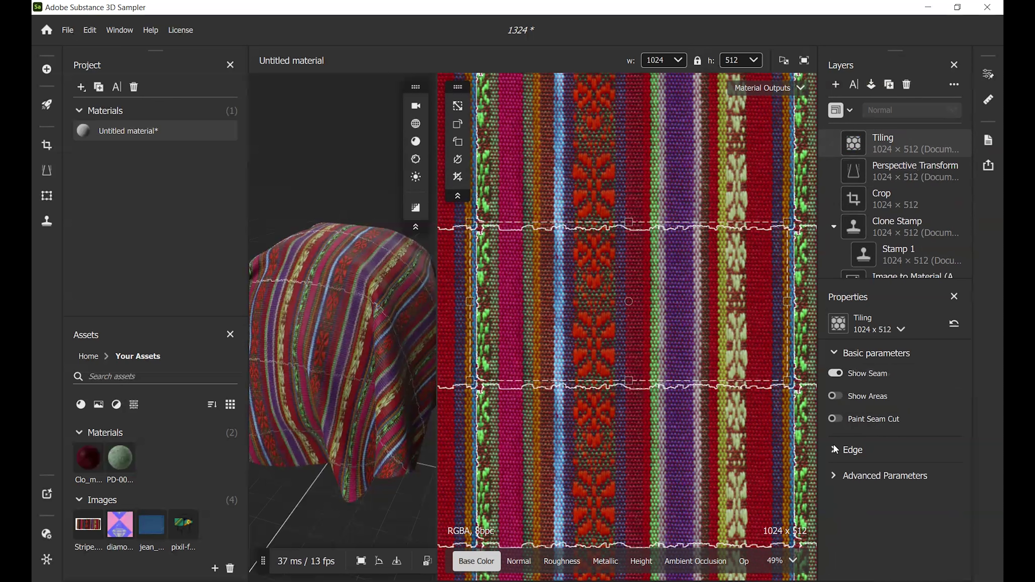
left_click(845, 449)
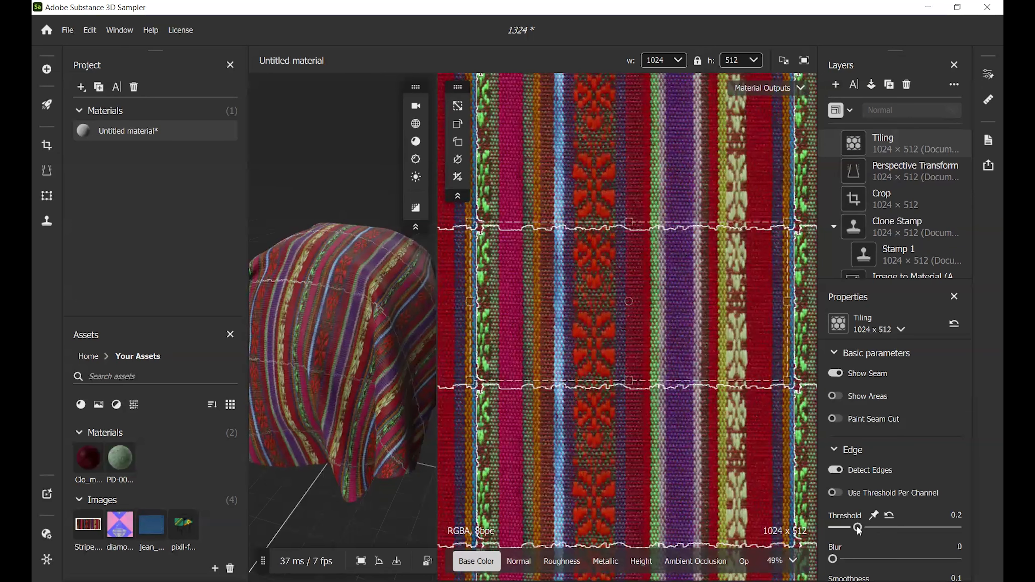
mouse_move(858, 529)
left_mouse_down()
mouse_move(900, 527)
mouse_move(868, 530)
left_mouse_up()
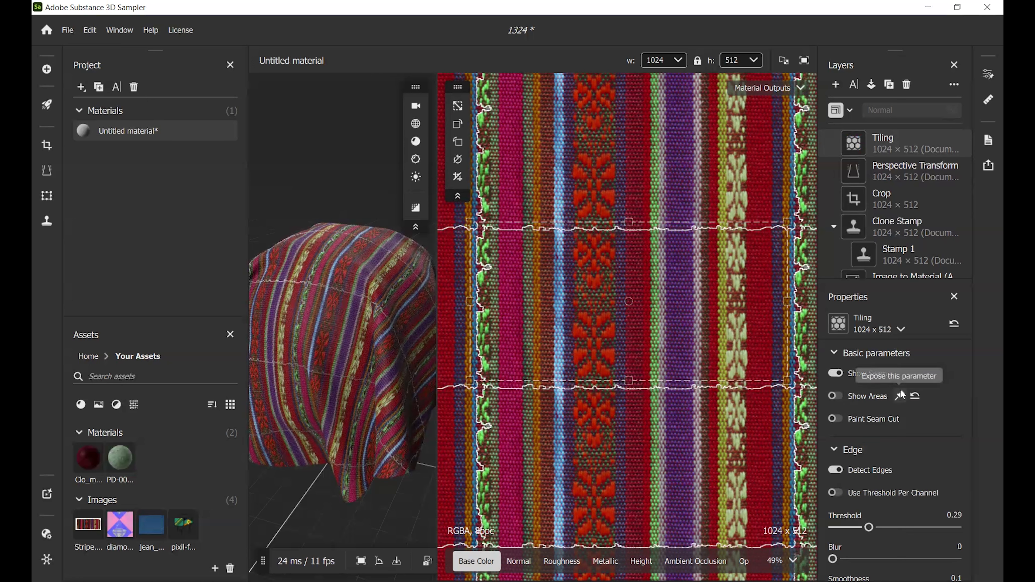
scroll(878, 535, "down", 2)
left_click_drag(832, 513, 898, 548)
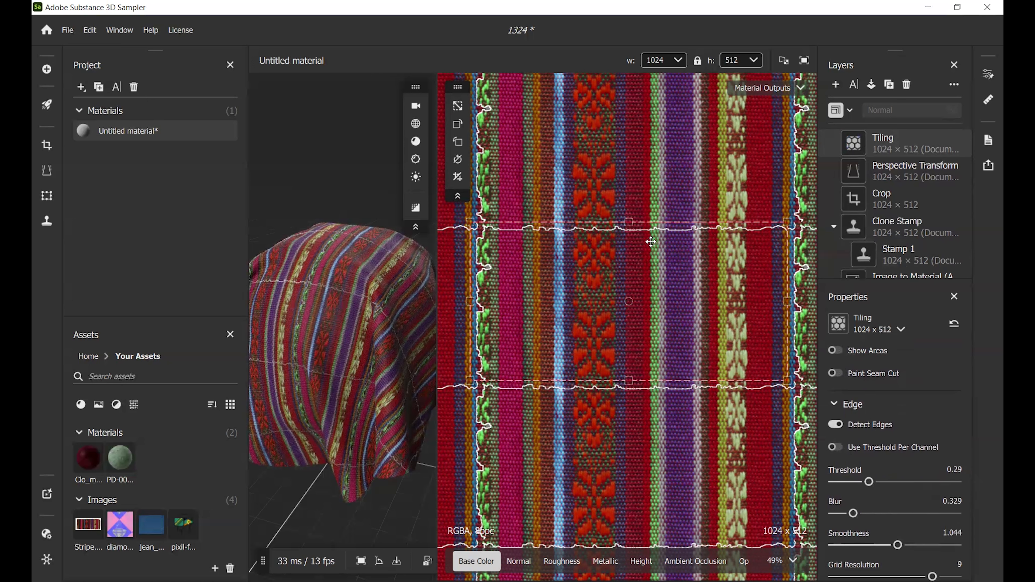
Step: Fine-tune the tiling frame's upper edge at several zoom levels so the red flower motifs line up across the seam
left_click_drag(629, 222, 629, 225)
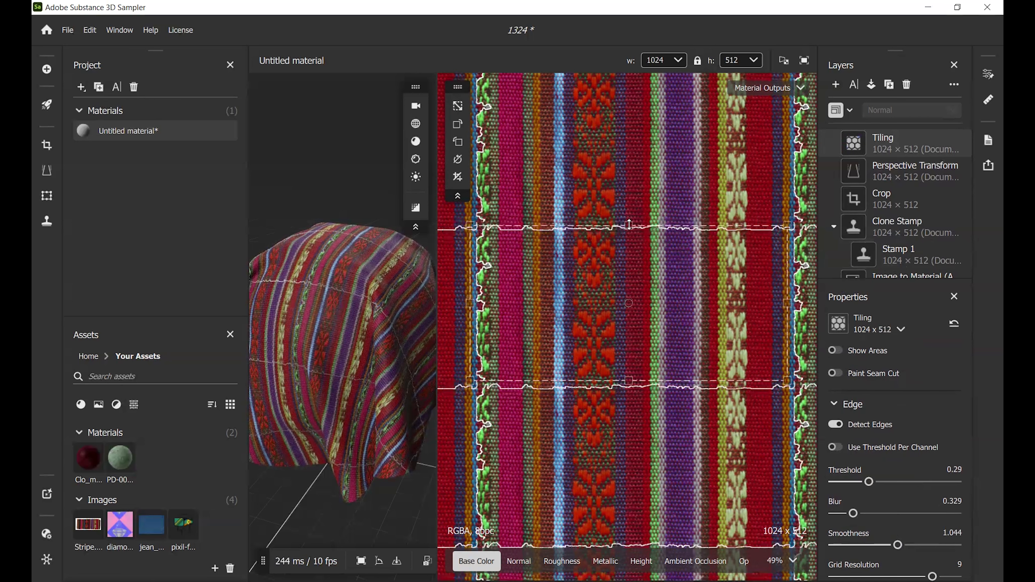
left_click(631, 218)
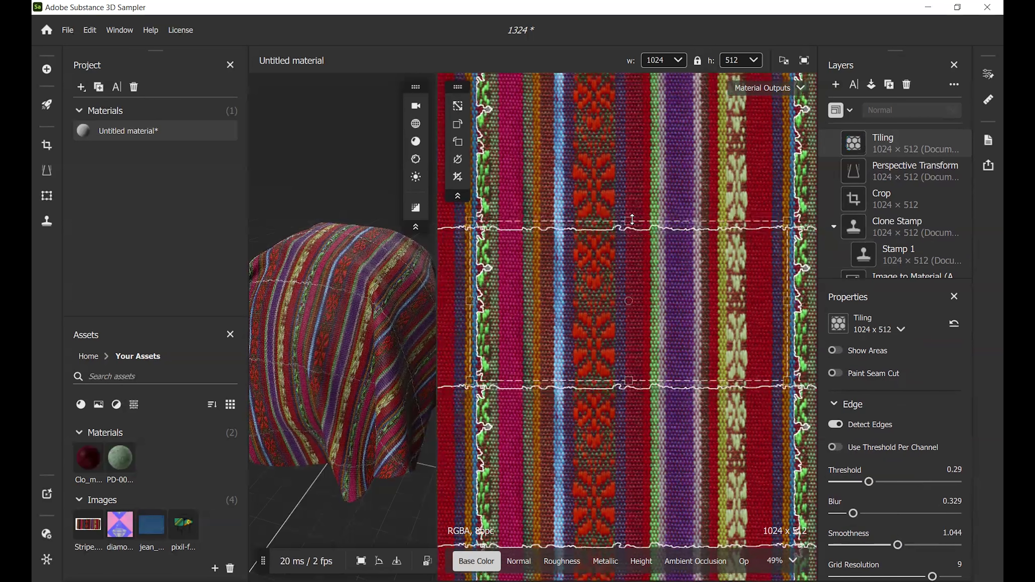
scroll(630, 220, "up", 3)
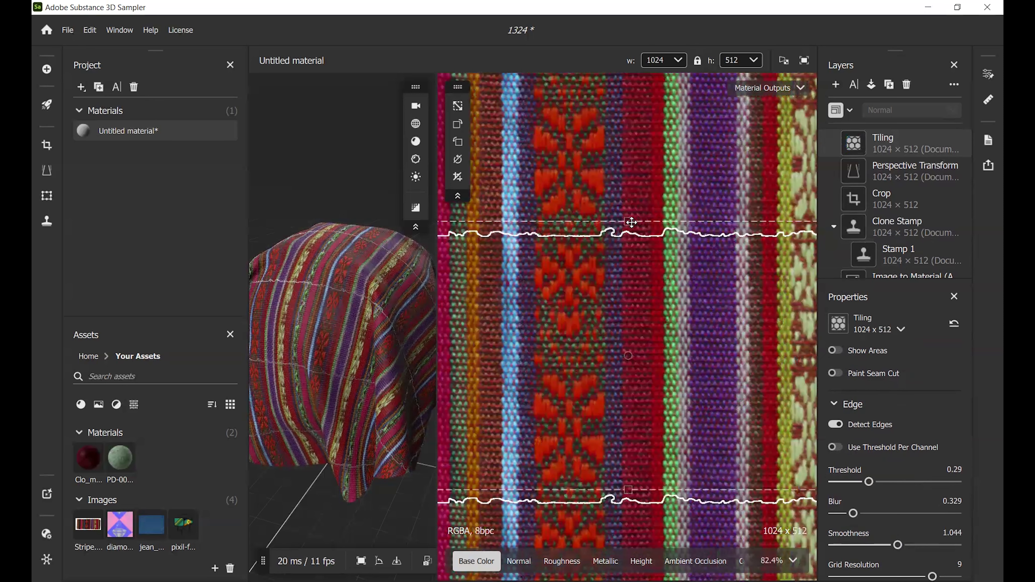
scroll(631, 222, "up", 2)
left_click_drag(633, 222, 630, 209)
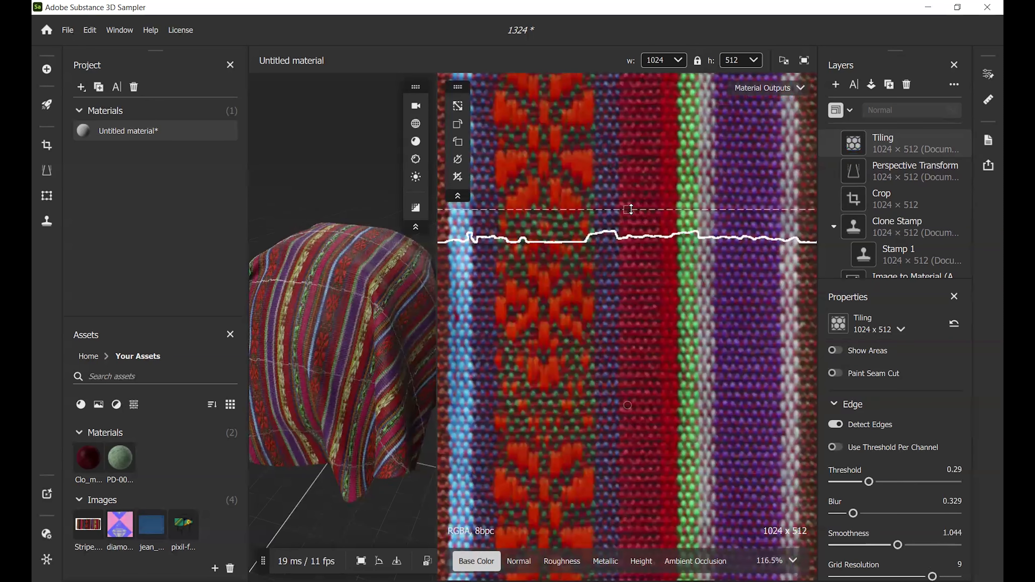
scroll(645, 254, "down", 5)
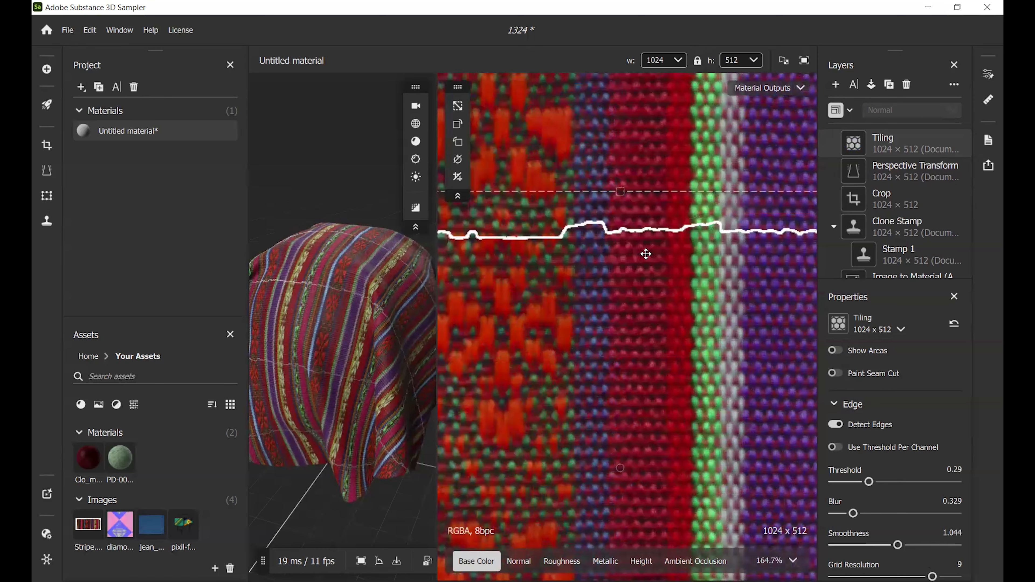
scroll(645, 253, "down", 2)
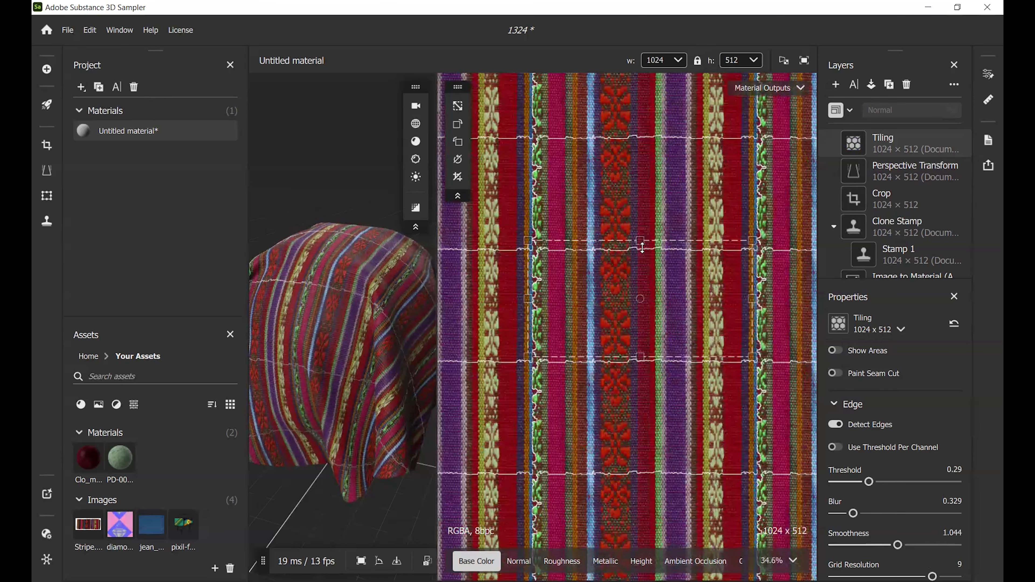
left_click_drag(642, 241, 642, 247)
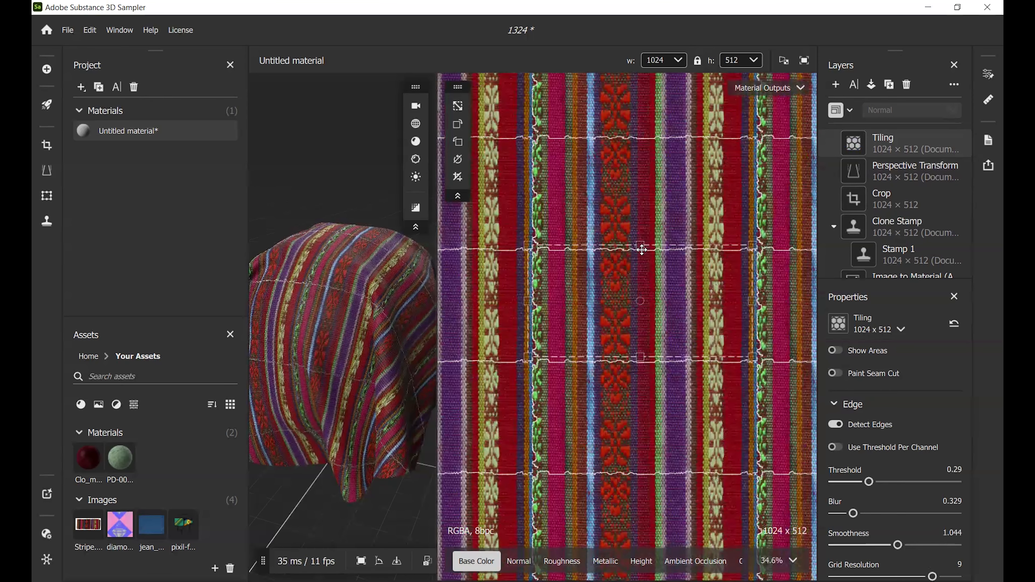
Step: Turn off Detect Edges and Show Seam for the Tiling layer, and show only a single tile in the 2D view
left_click(837, 426)
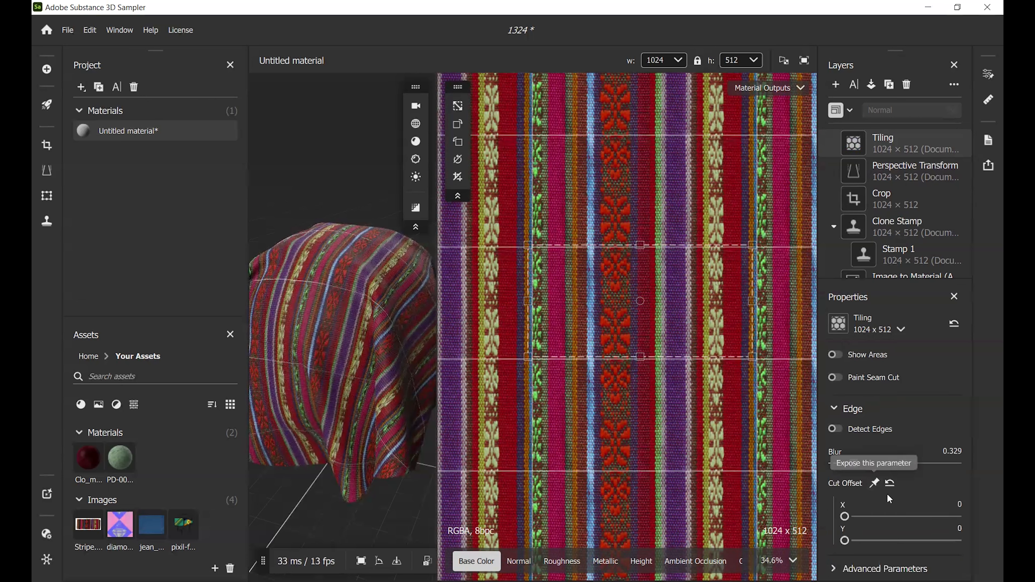
scroll(870, 466, "up", 1)
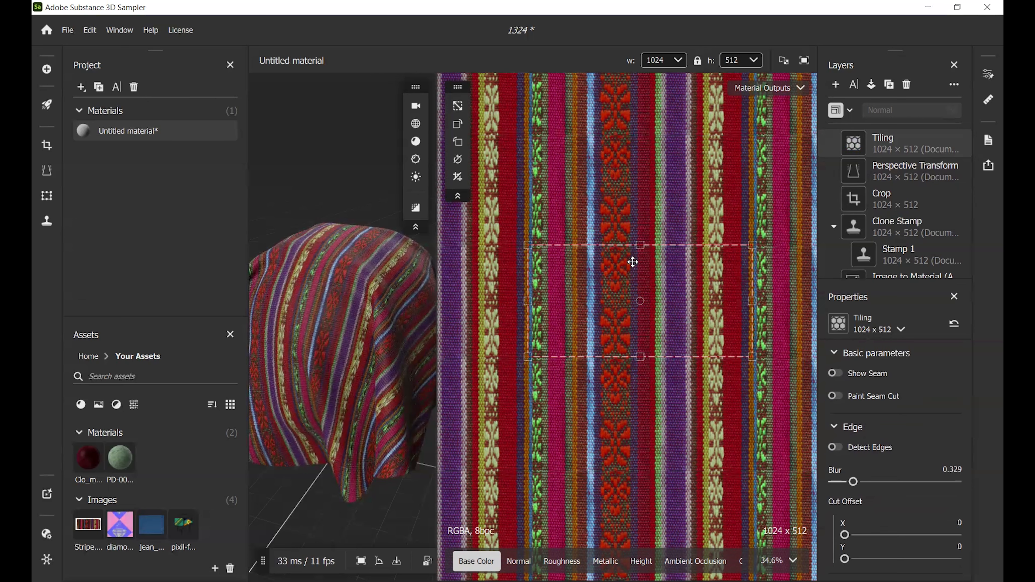
key("space")
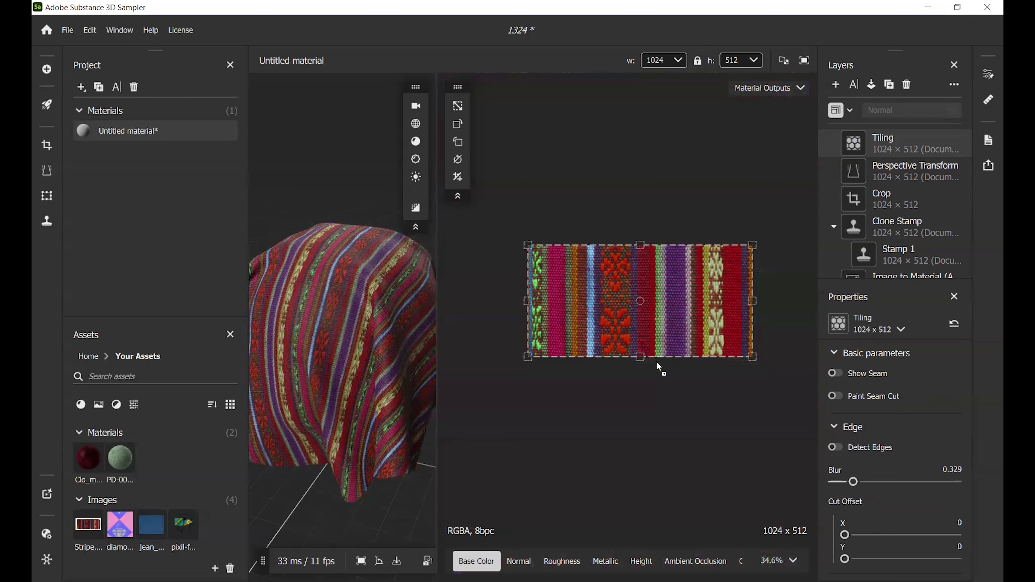
scroll(655, 282, "up", 2)
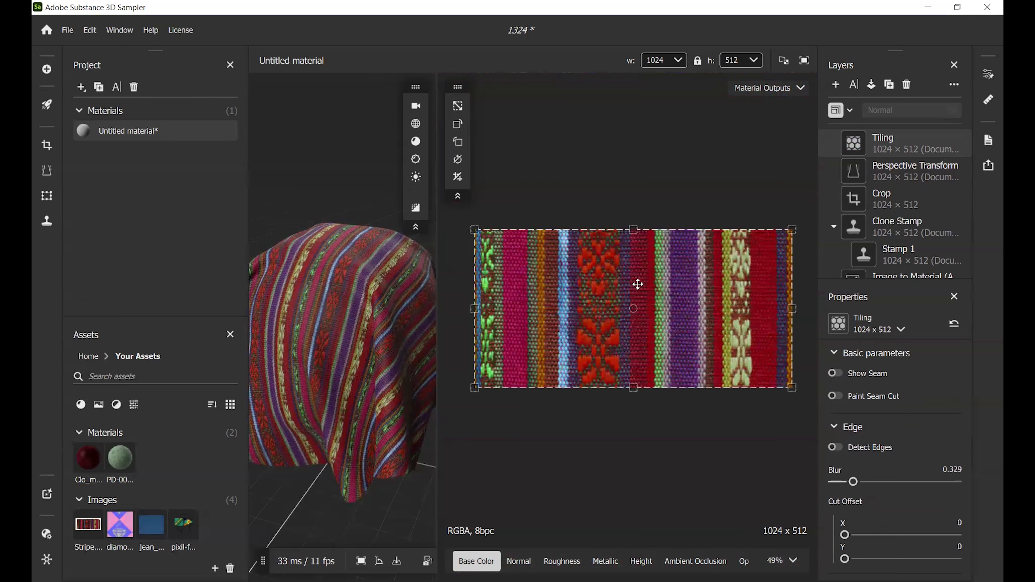
Step: Review the preview material's Texture tiling setting and widen the 3D view to examine the draped fabric
left_click_drag(367, 297, 339, 299)
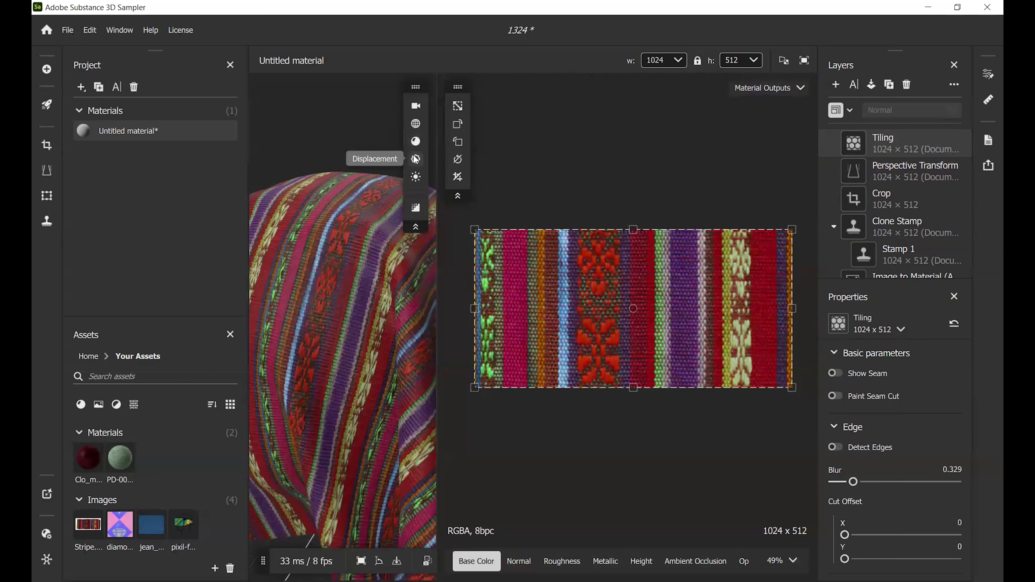
left_click(415, 142)
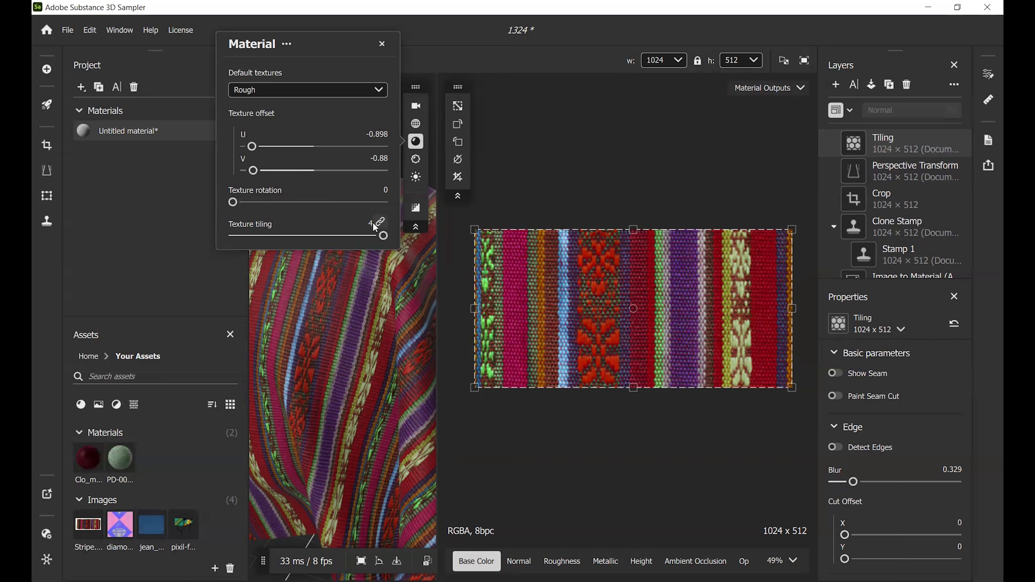
mouse_move(383, 236)
left_mouse_down()
mouse_move(353, 240)
mouse_move(381, 232)
left_mouse_up()
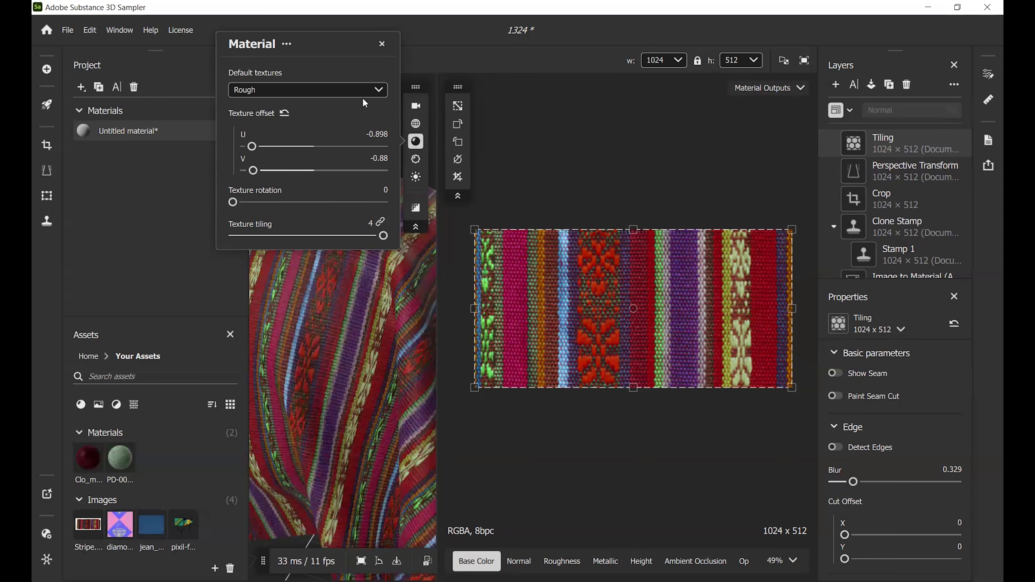
left_click_drag(437, 299, 640, 305)
right_click_drag(509, 329, 471, 302)
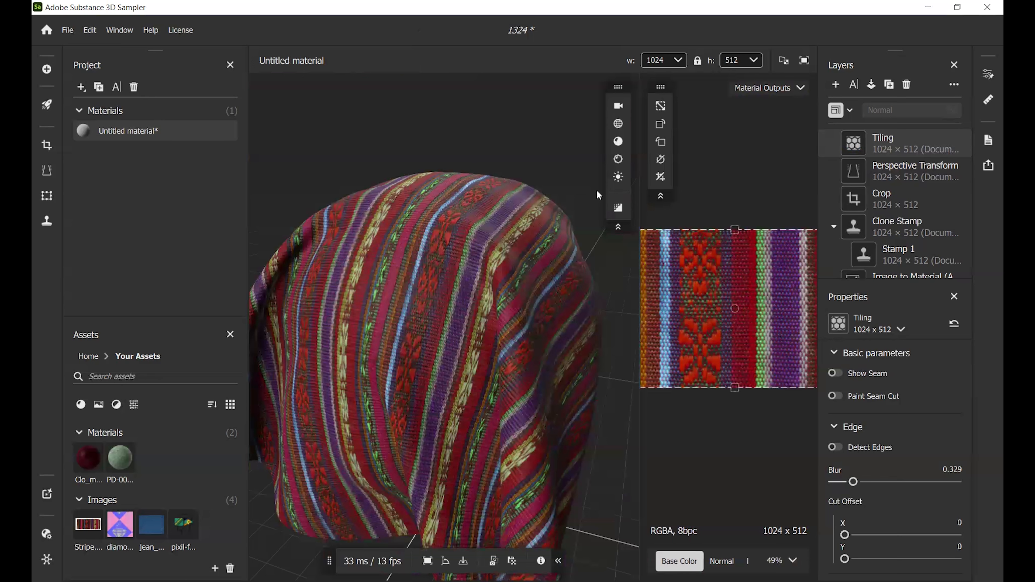
Step: Preview the cloth under Studio White Soft lighting and without shadows, and restore Studio 06 with shadows on
left_click(618, 178)
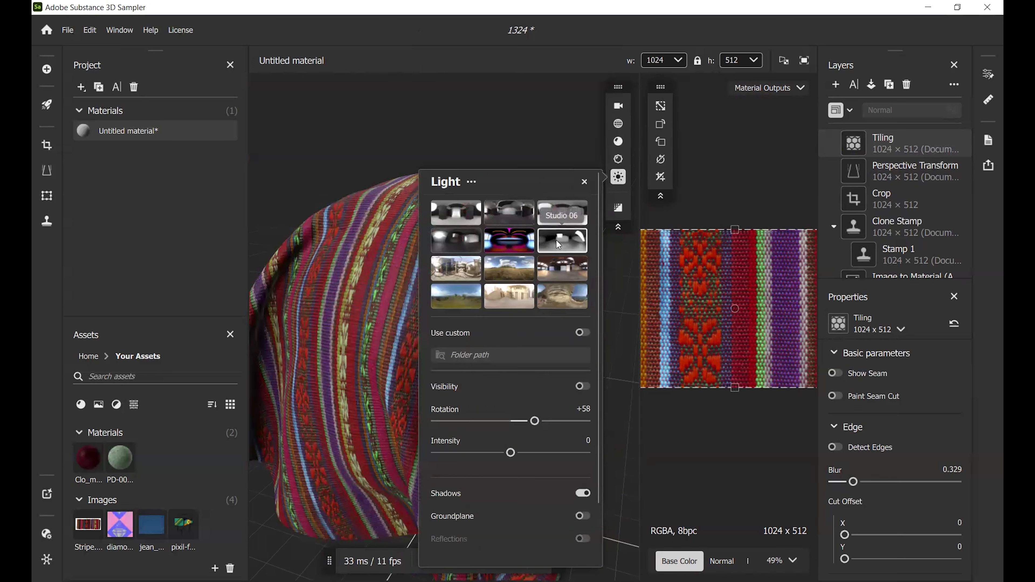
left_click(559, 222)
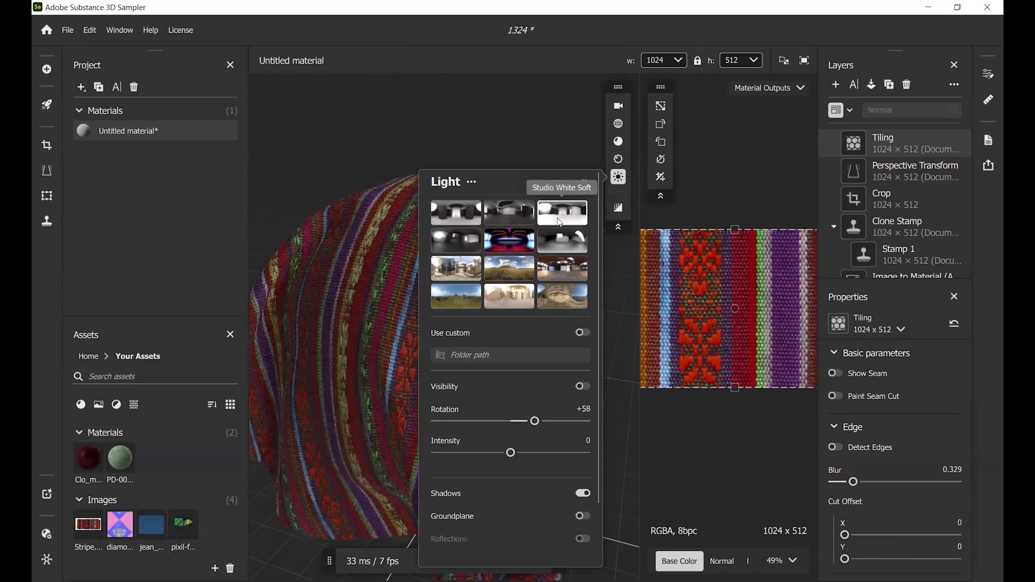
left_click(557, 243)
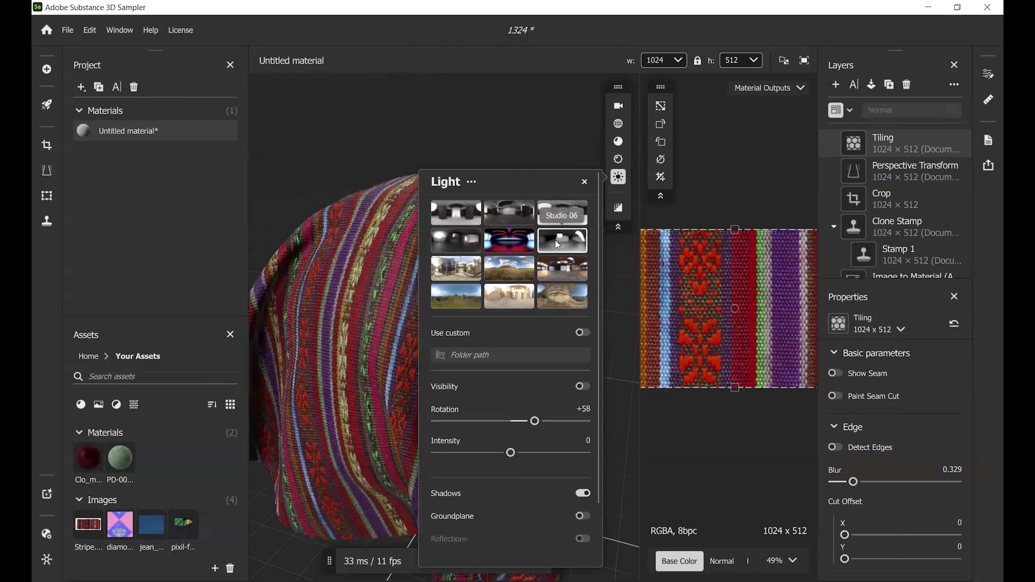
left_click(583, 494)
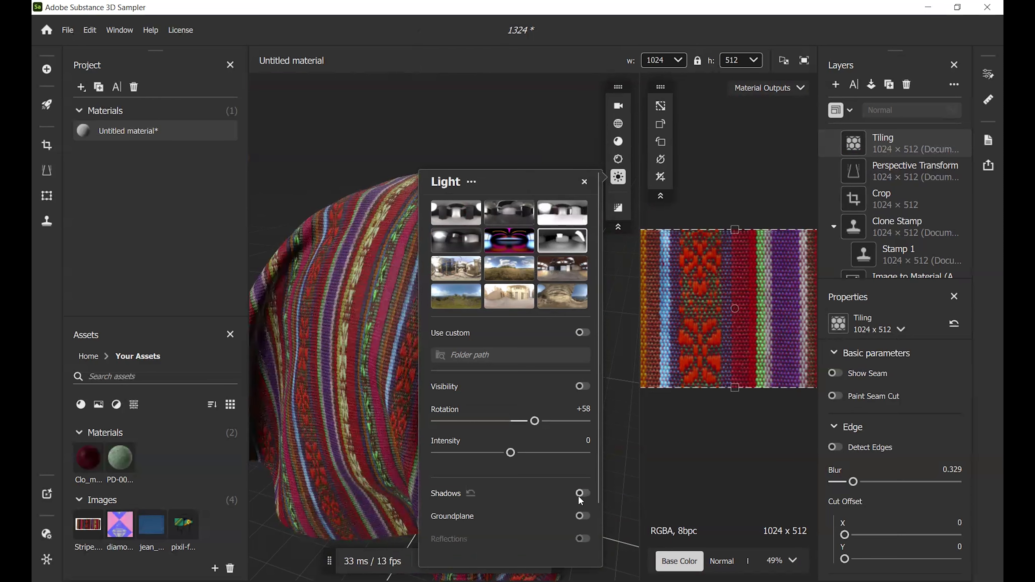
left_click(581, 493)
Step: Review the preview's Material and Displacement settings and examine the whole draped cloth
left_click(618, 142)
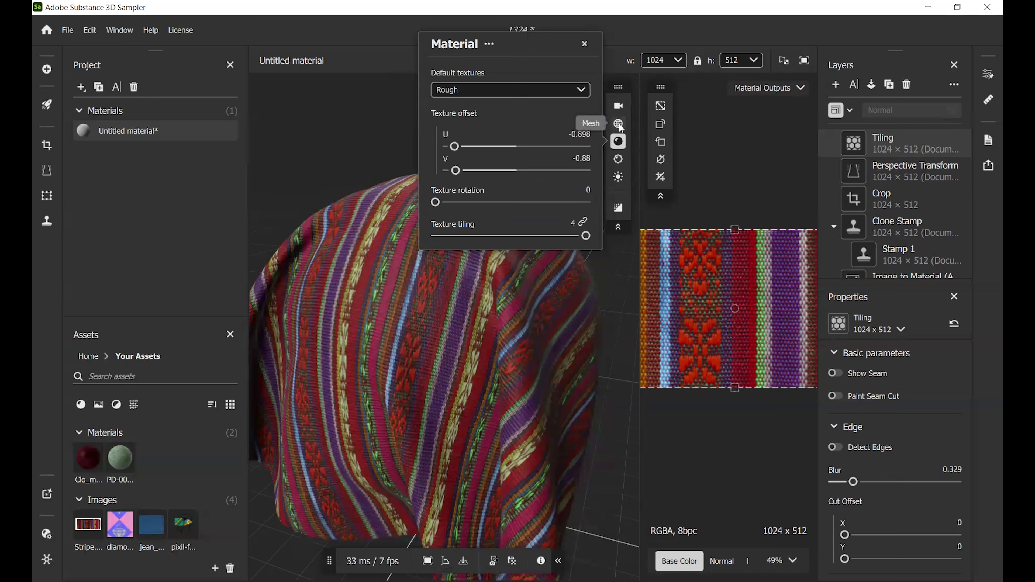
left_click(619, 159)
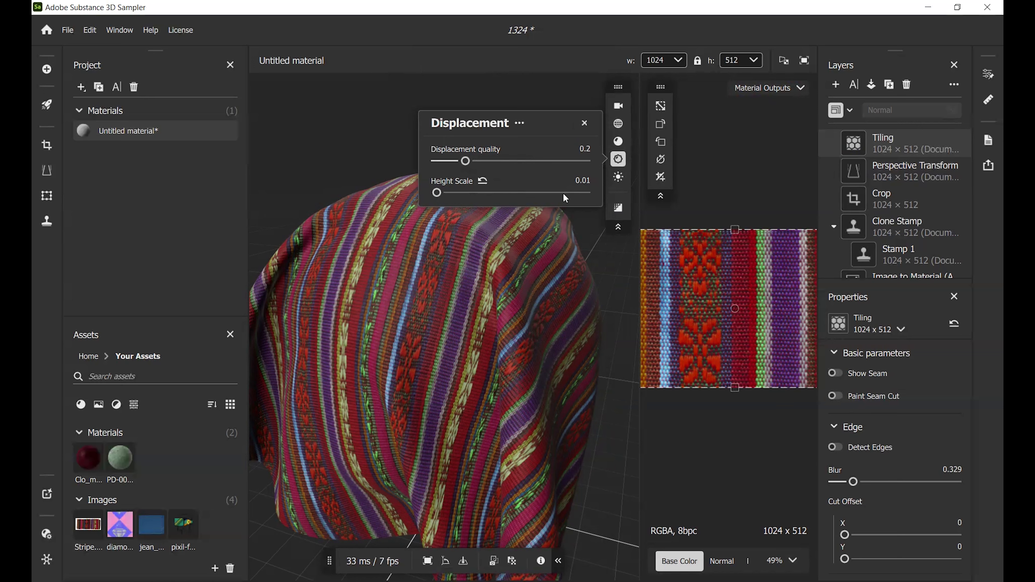
left_click(584, 123)
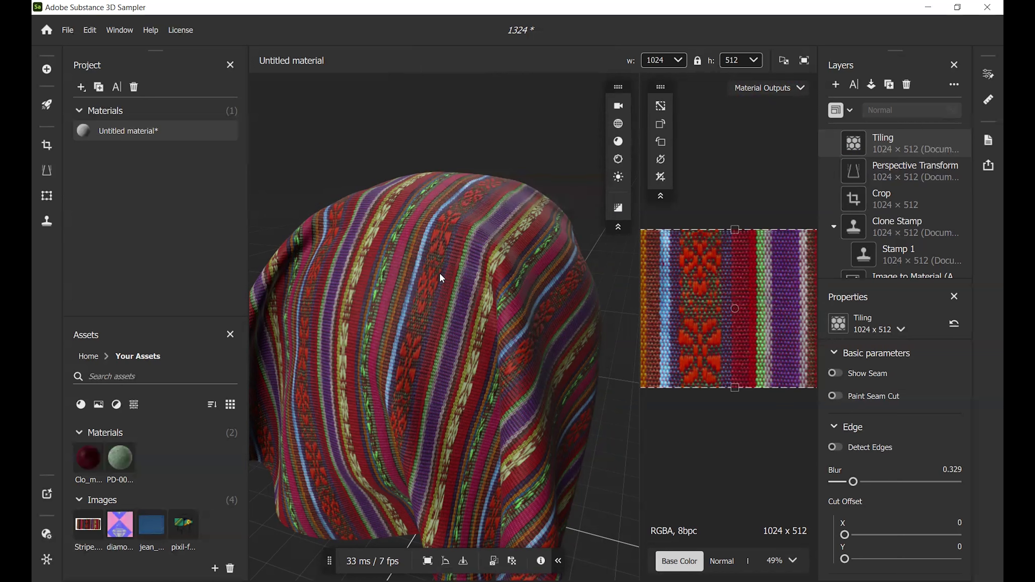
scroll(479, 290, "down", 2)
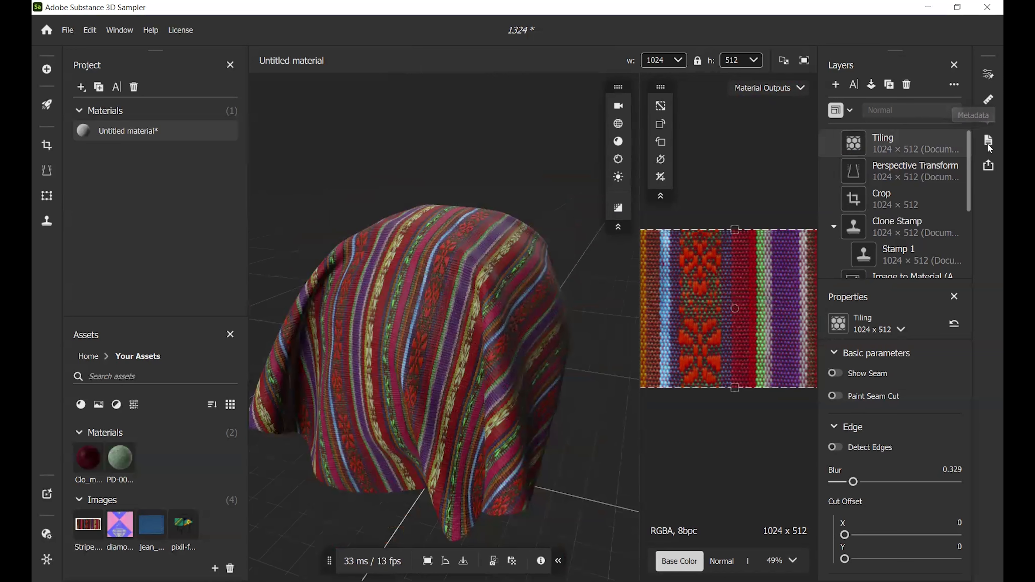
Step: Open the material's export settings and name the export Demo
left_click(989, 164)
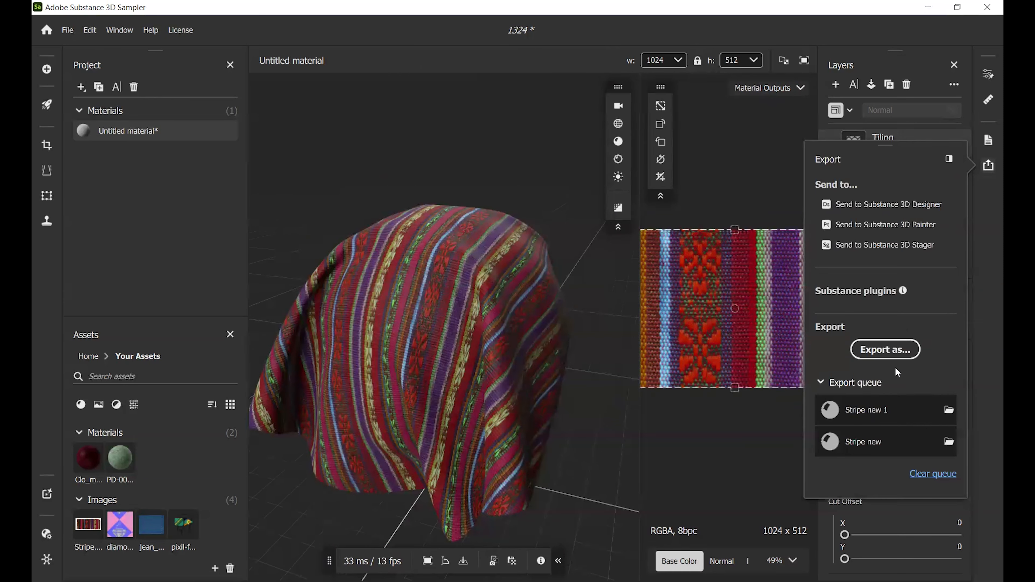
left_click(881, 350)
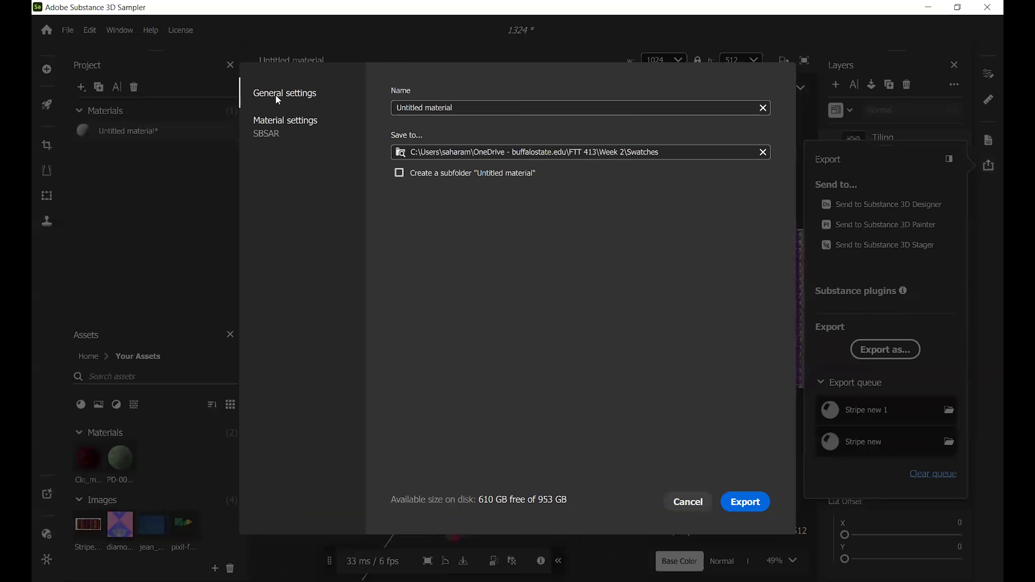
left_click_drag(460, 108, 398, 116)
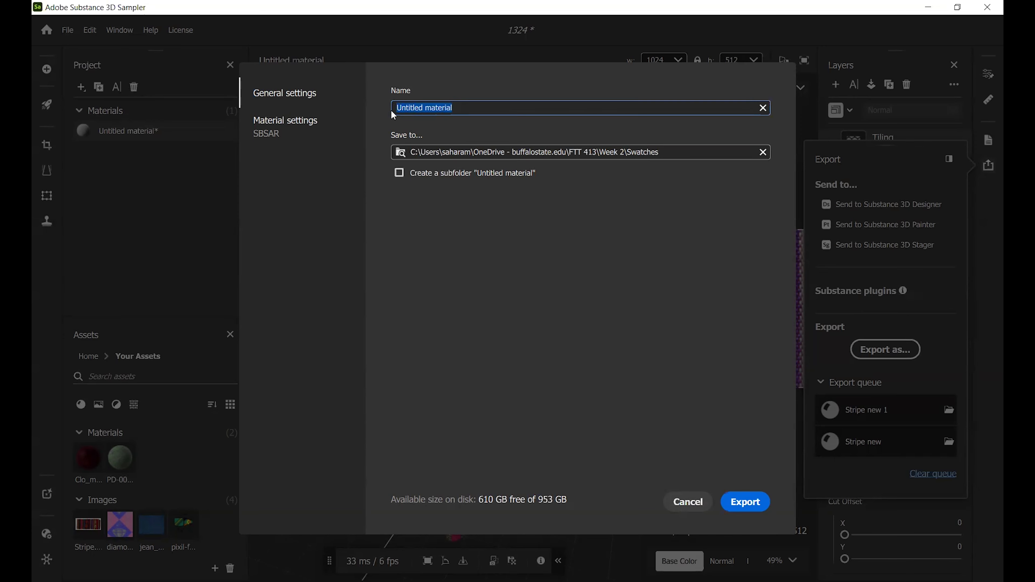
type("Demo")
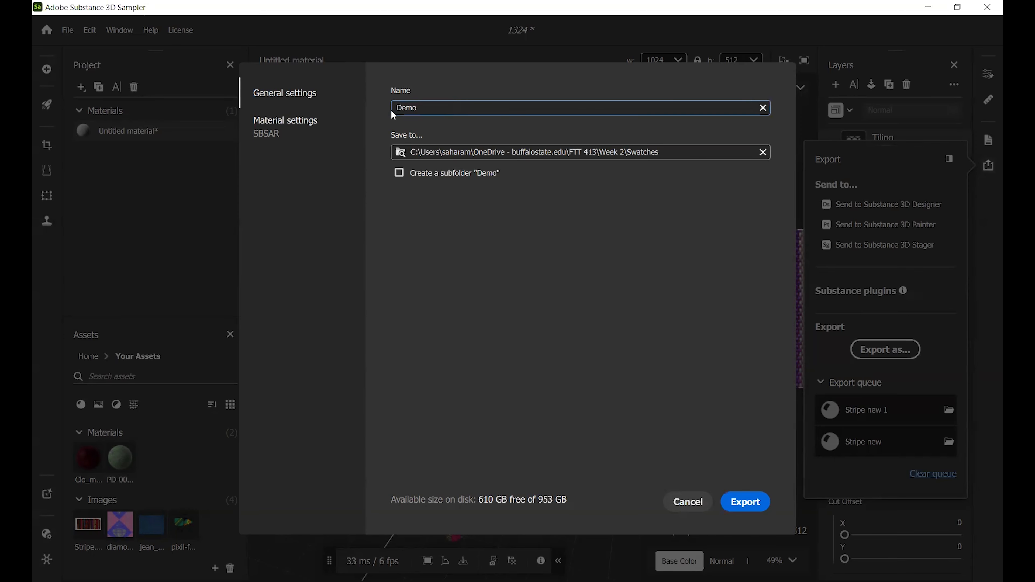
Step: Check the export's material settings and export it as a Substance 3D asset file (.sbsar) at 4096 x 4096
left_click(285, 140)
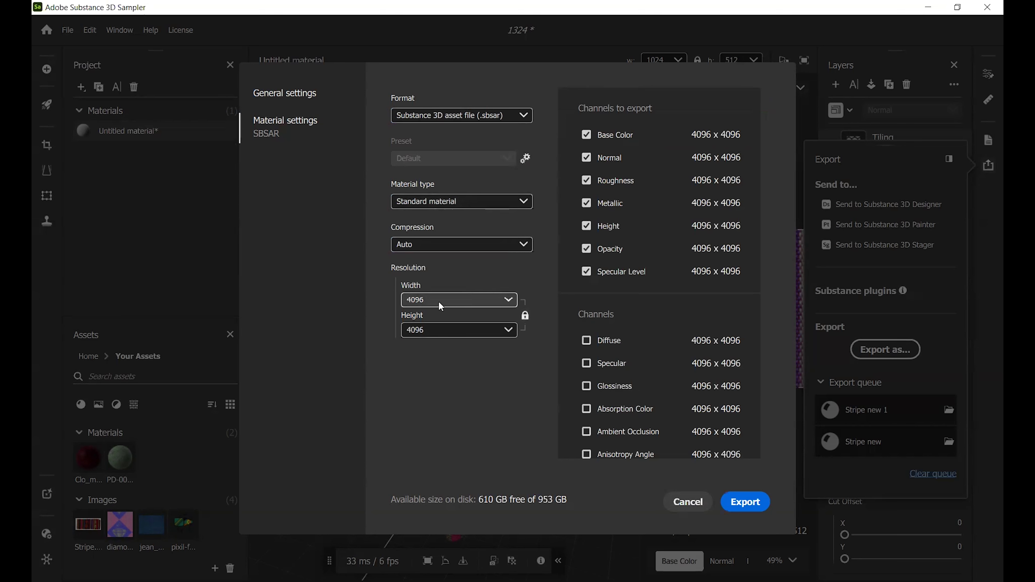
left_click(472, 118)
left_click(472, 118)
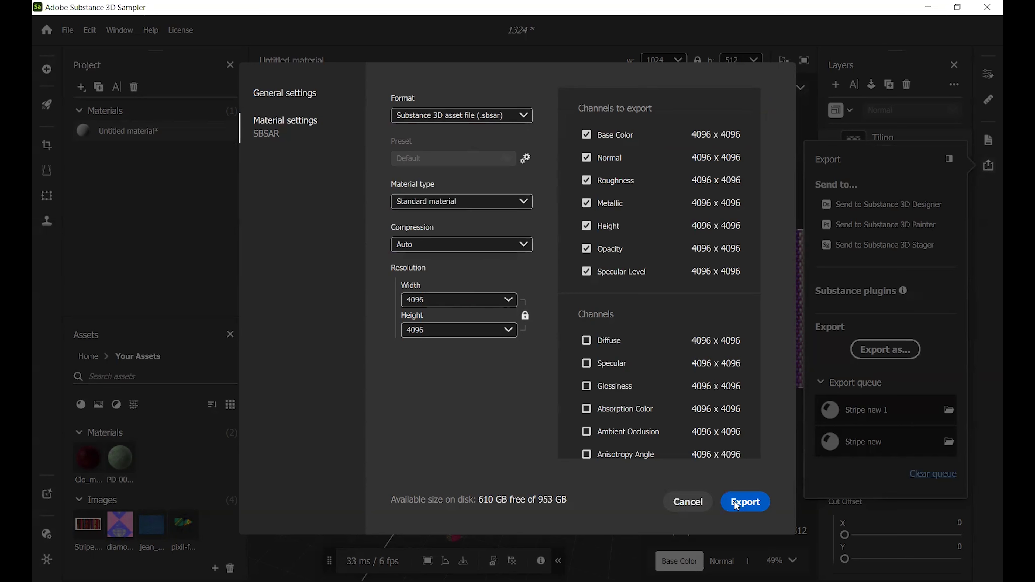
left_click(745, 502)
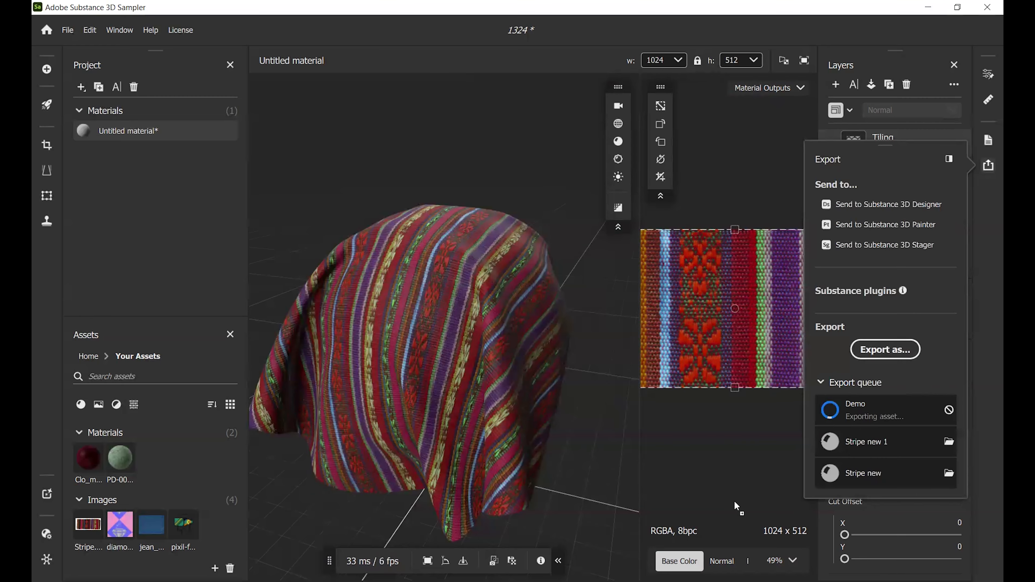